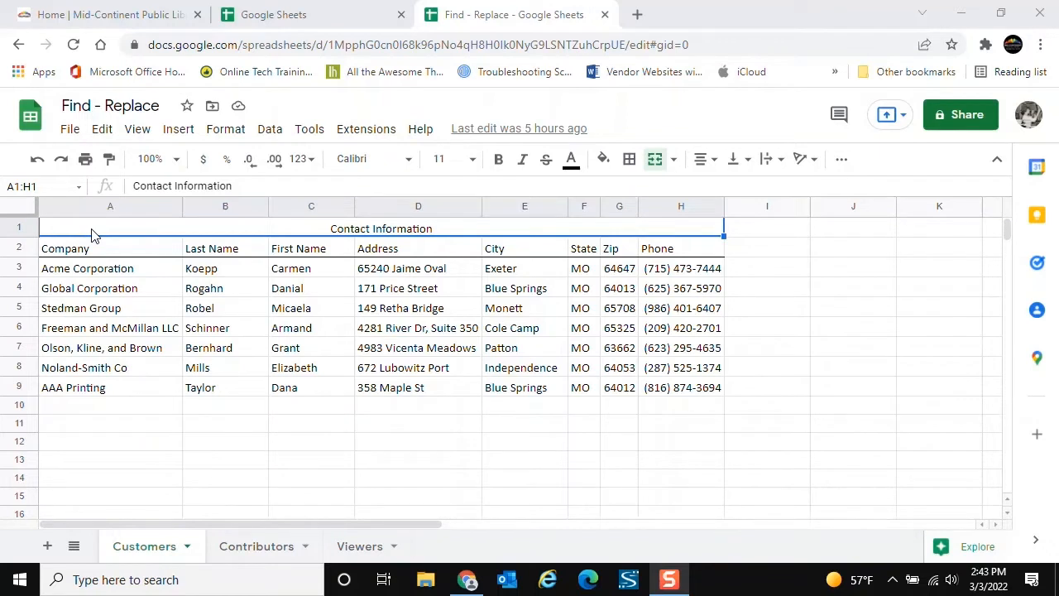
Use Find and replace to search for "Blue Springs" with the search limited to This sheet
left_click(102, 129)
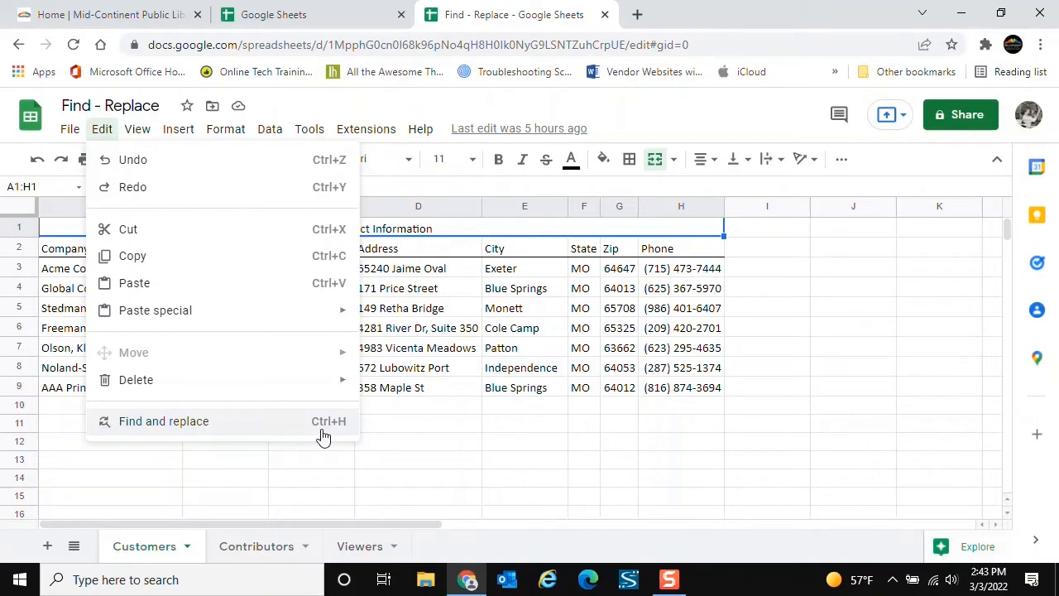
left_click(169, 424)
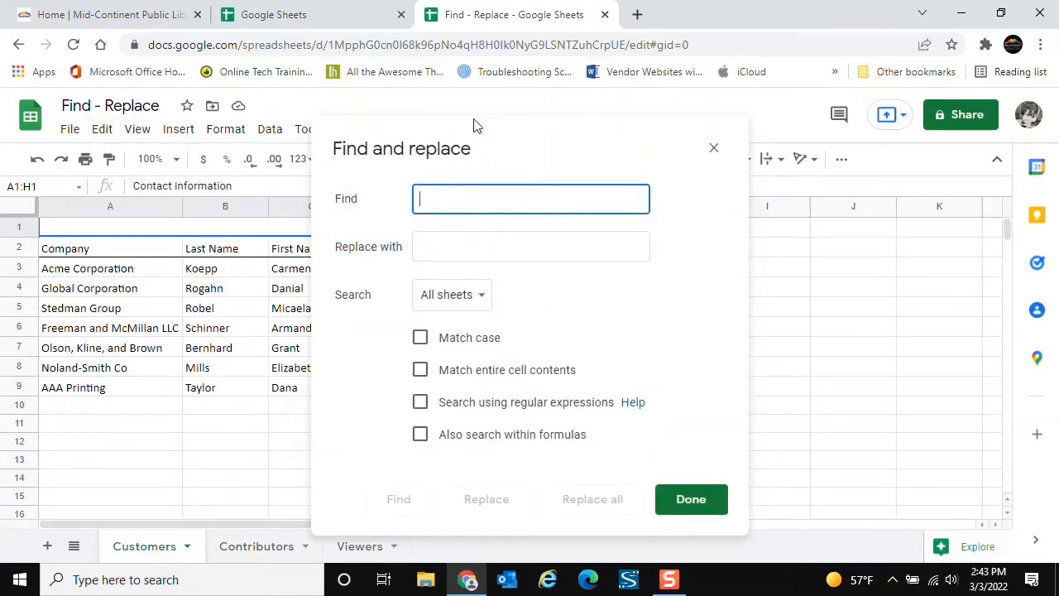
left_click_drag(478, 136, 471, 95)
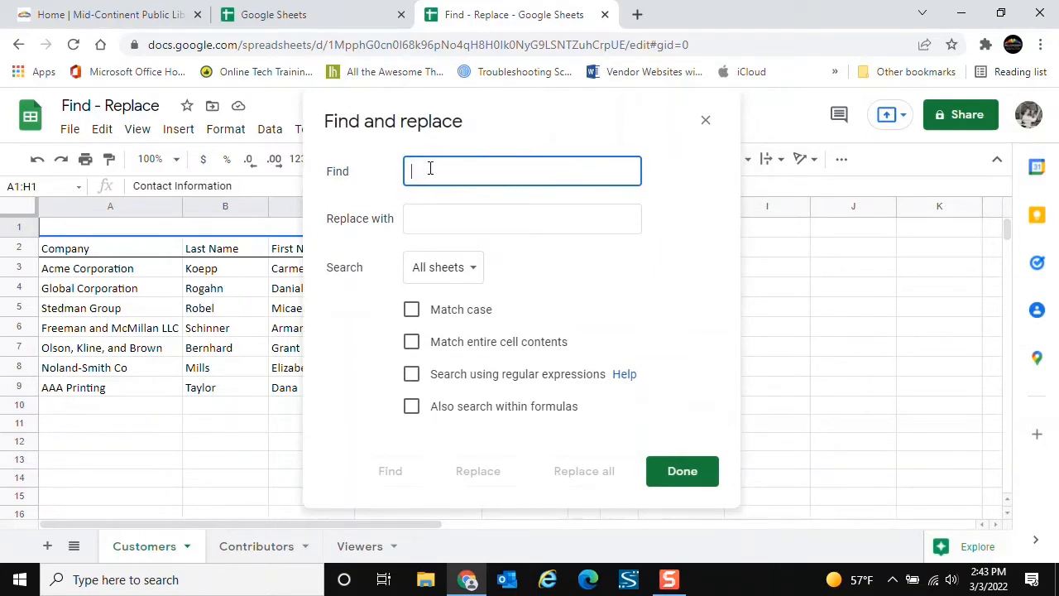
type("Blu")
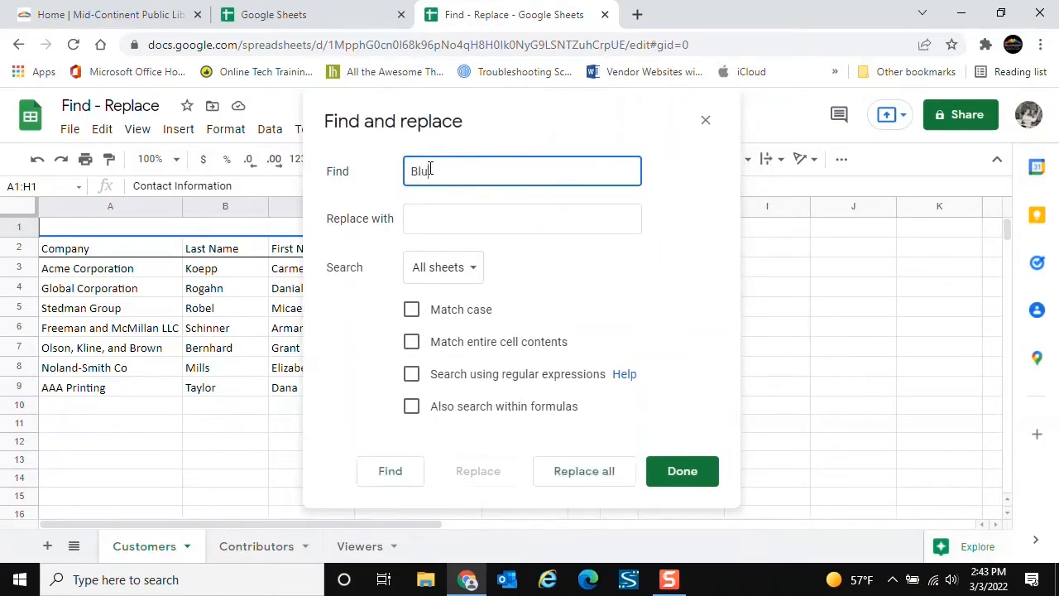
type("e Springs")
left_click(475, 276)
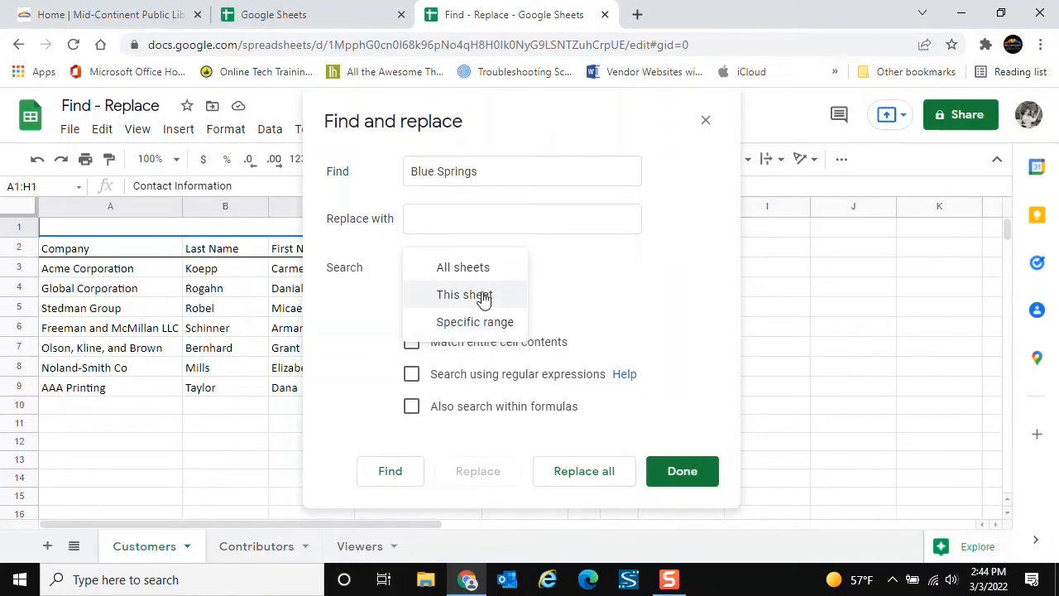
left_click(488, 298)
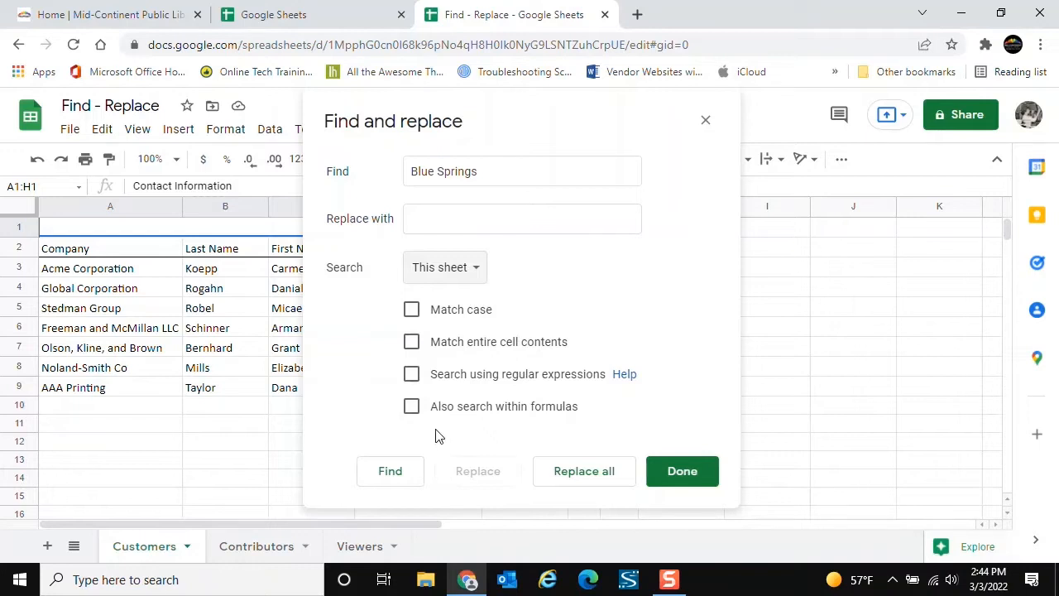
left_click(392, 473)
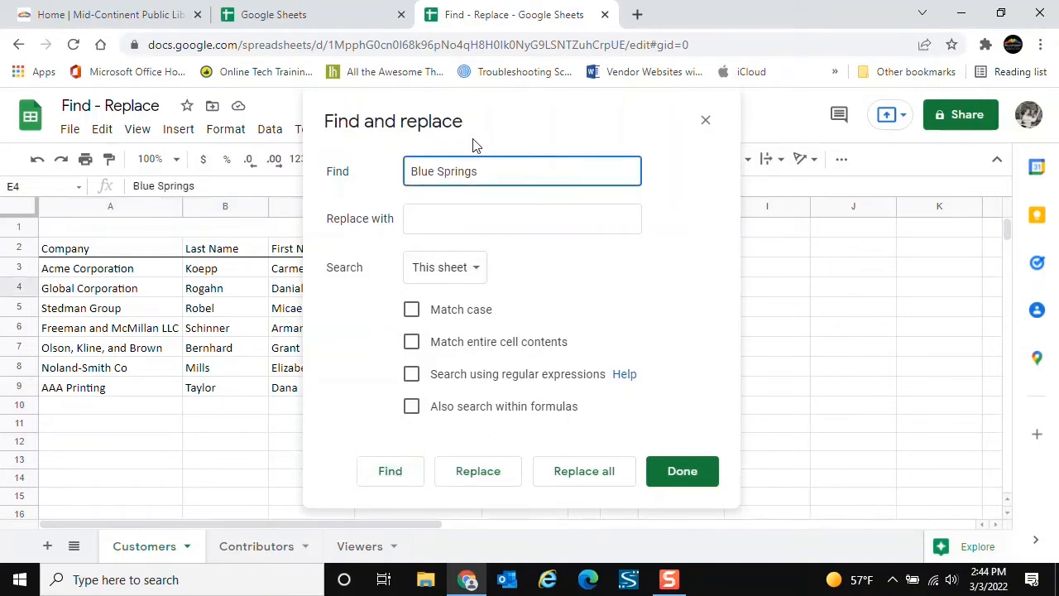
Move the Find and replace dialog clear of the City column, cycle through the Blue Springs matches, and close it
left_click_drag(489, 108, 767, 81)
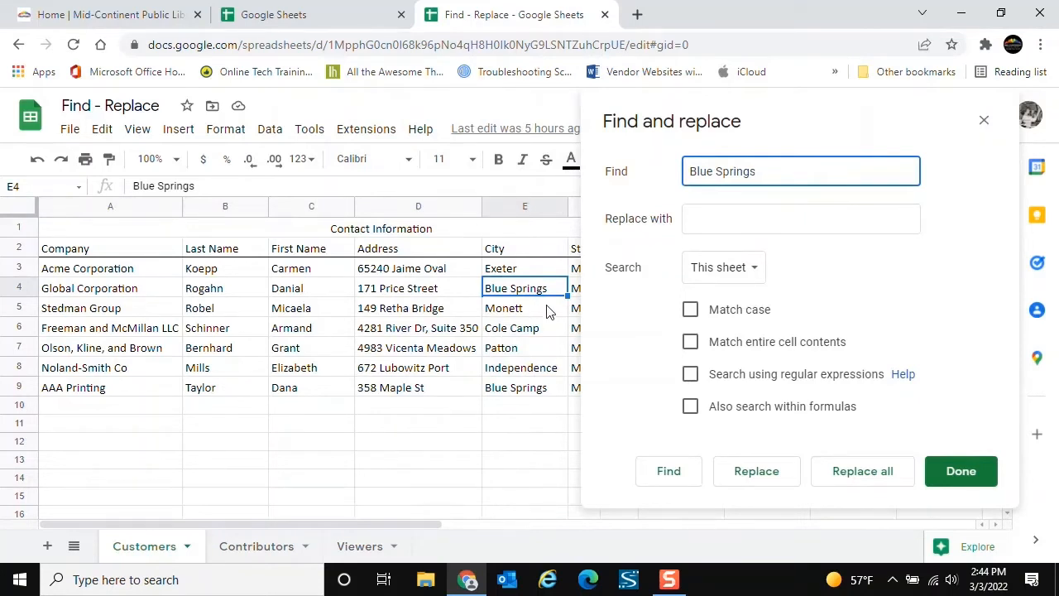
left_click(670, 471)
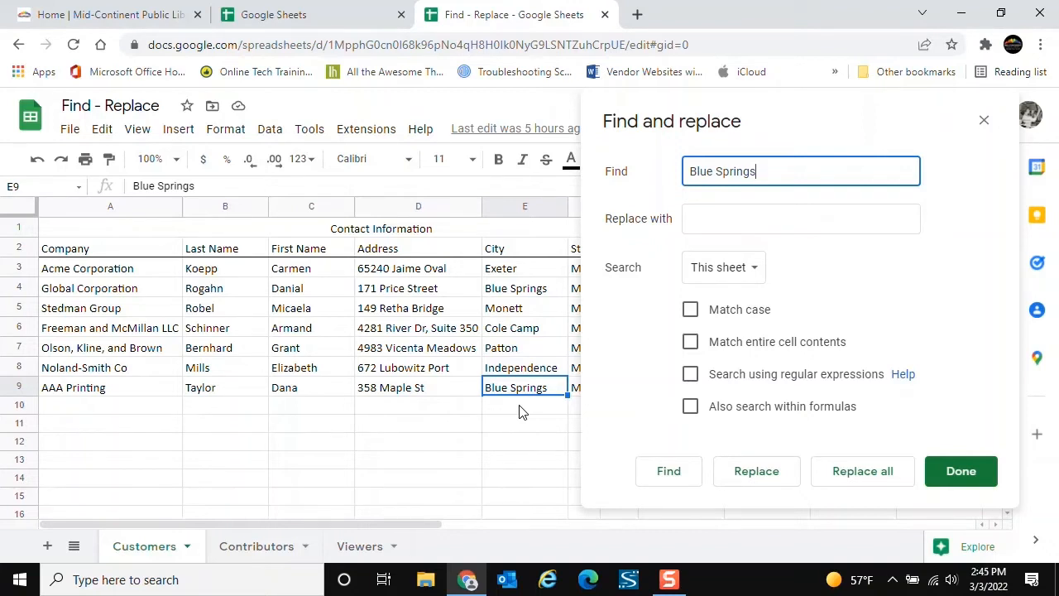
left_click(672, 473)
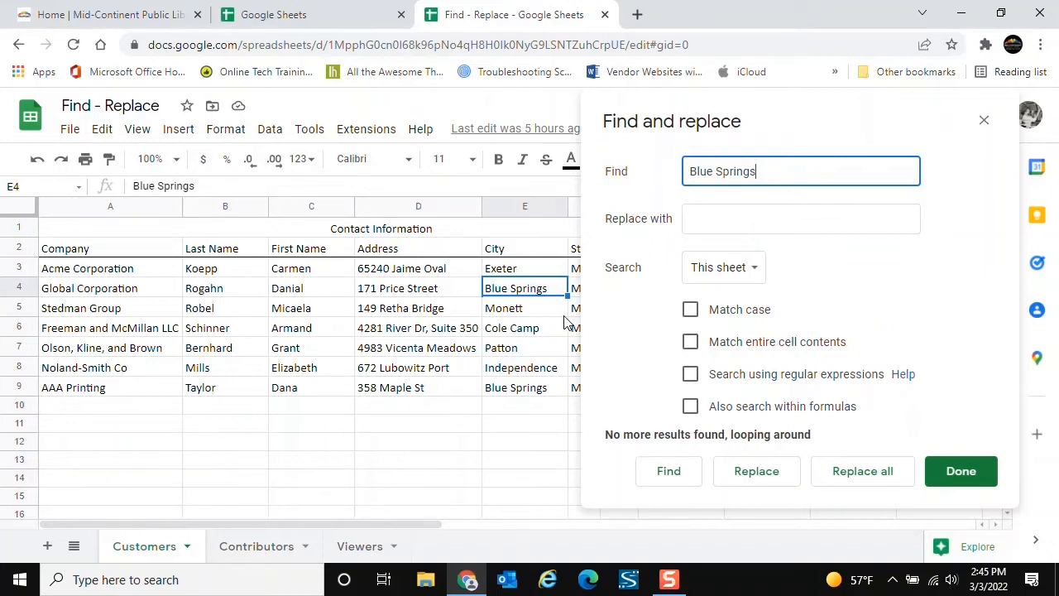
left_click(962, 473)
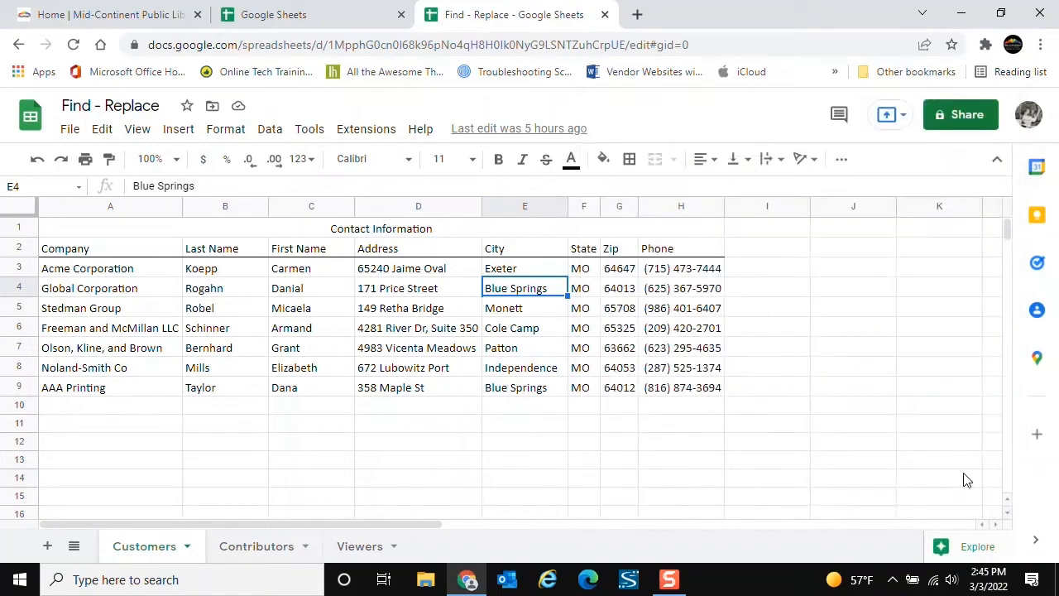
Search the Customers sheet for "640" with Find in sheet, step through the matches, and view its expanded options before closing them
left_click(93, 236)
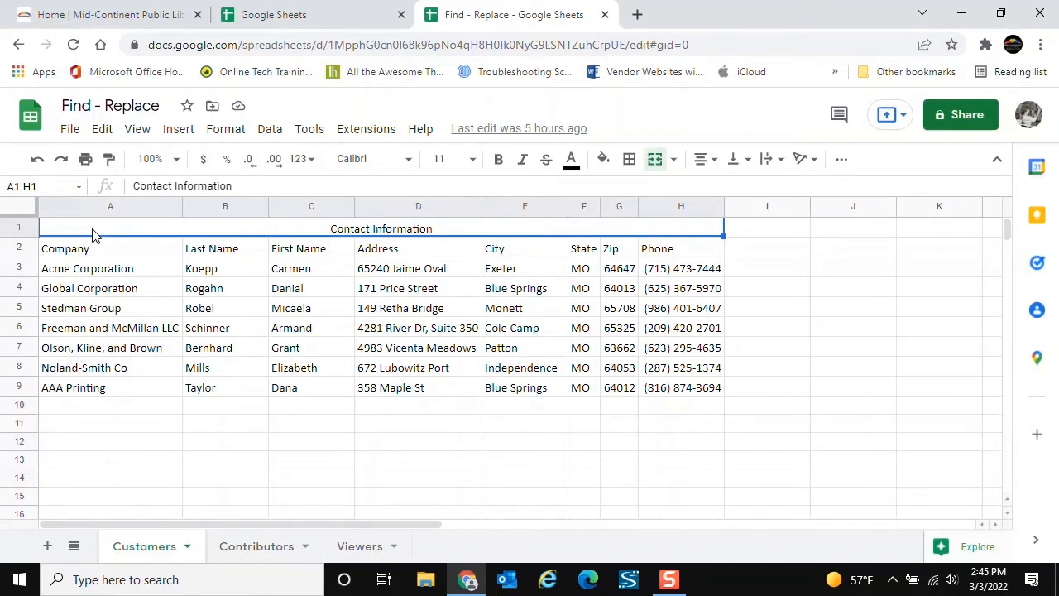
key("ctrl+f")
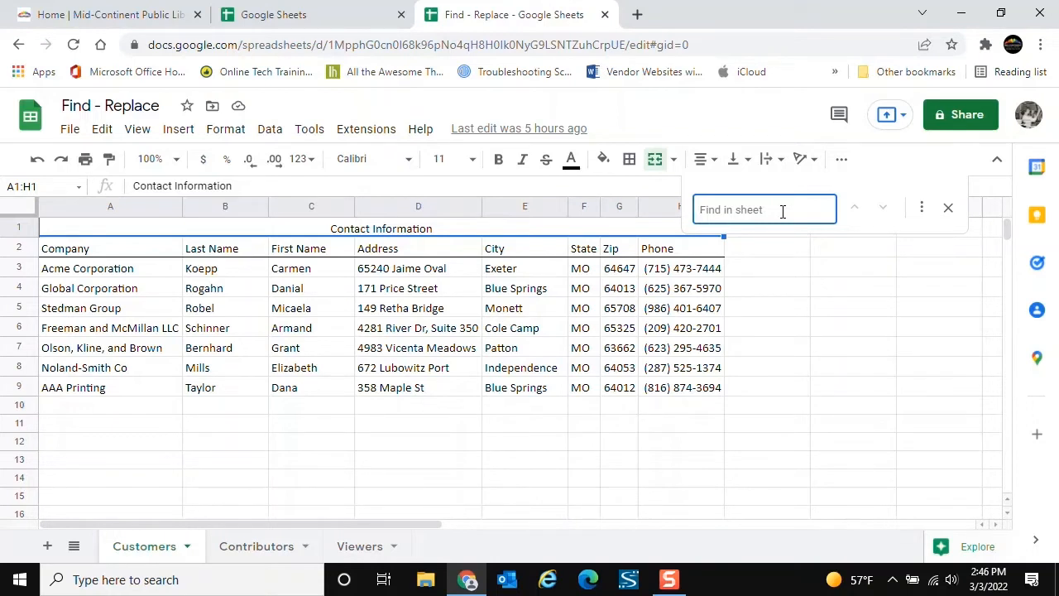
type("640")
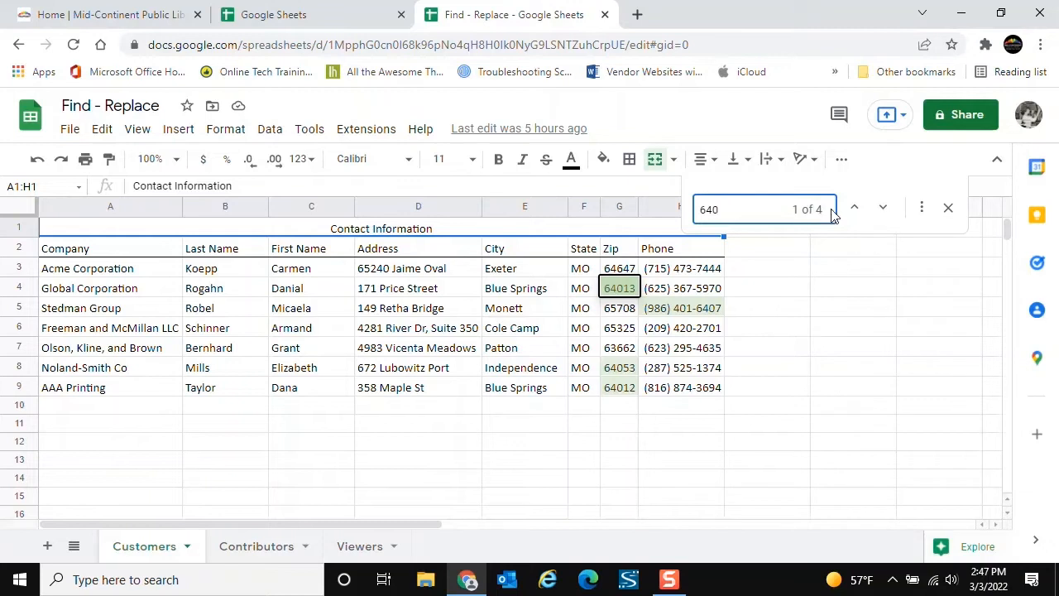
left_click(883, 208)
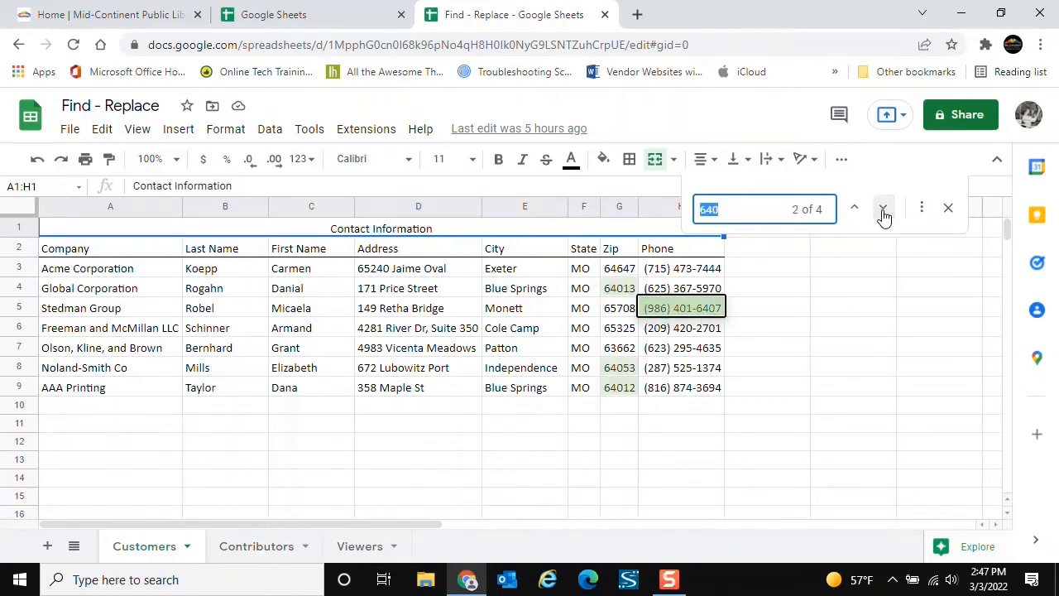
left_click(883, 208)
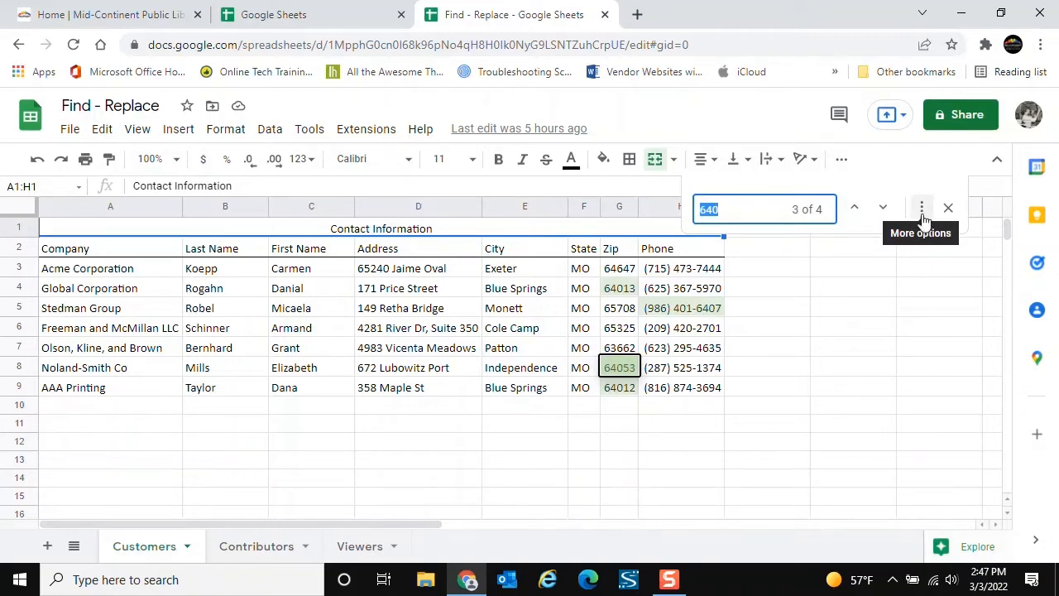
left_click(922, 211)
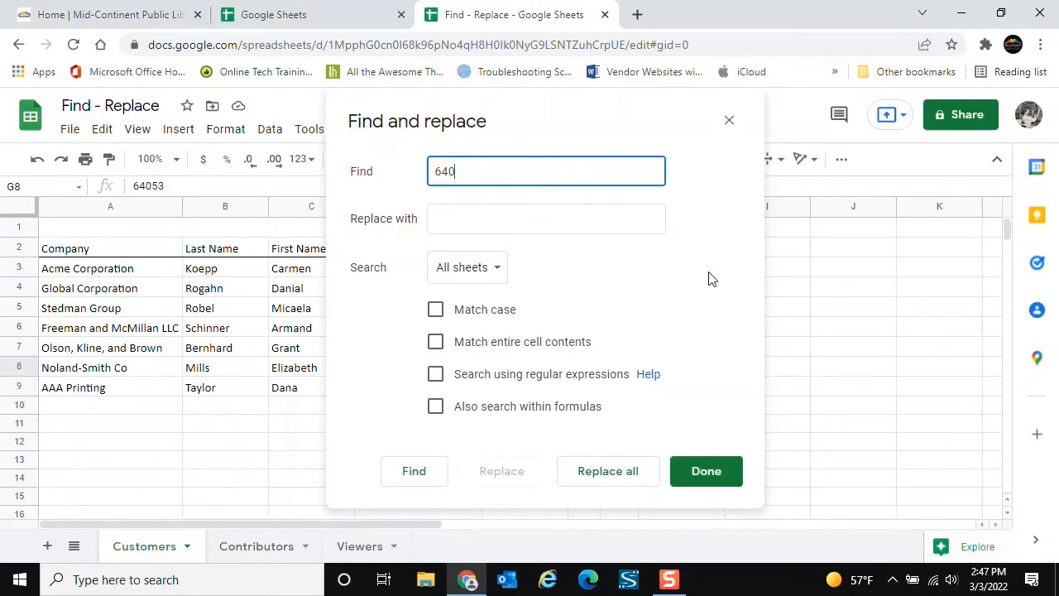
left_click(706, 473)
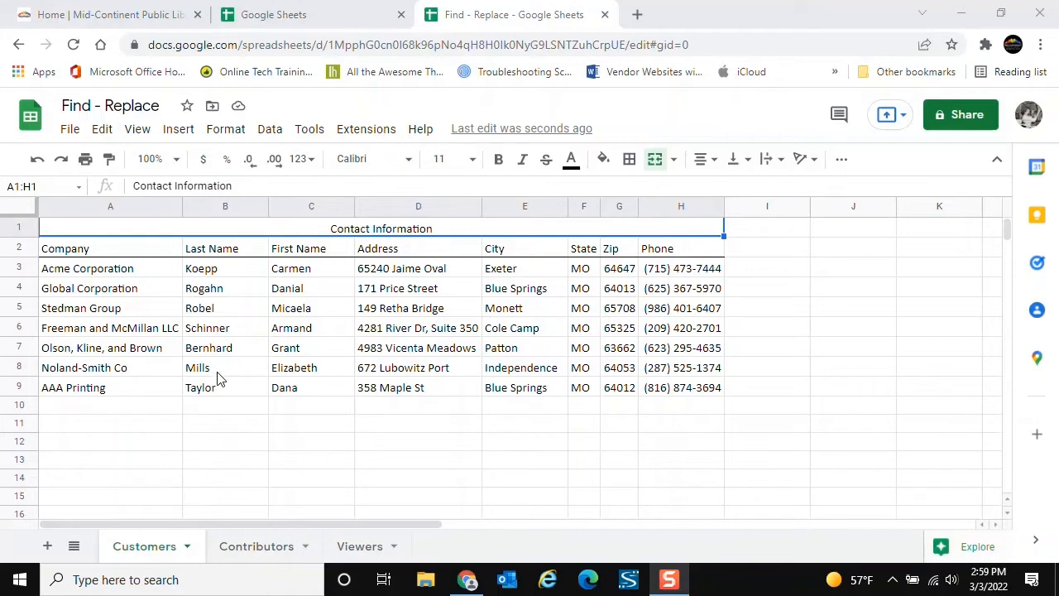
After viewing the Contributors sheet, set up Find and replace from Customers with the Noland-Smith Co contact's last name and its replacement surname
left_click(259, 547)
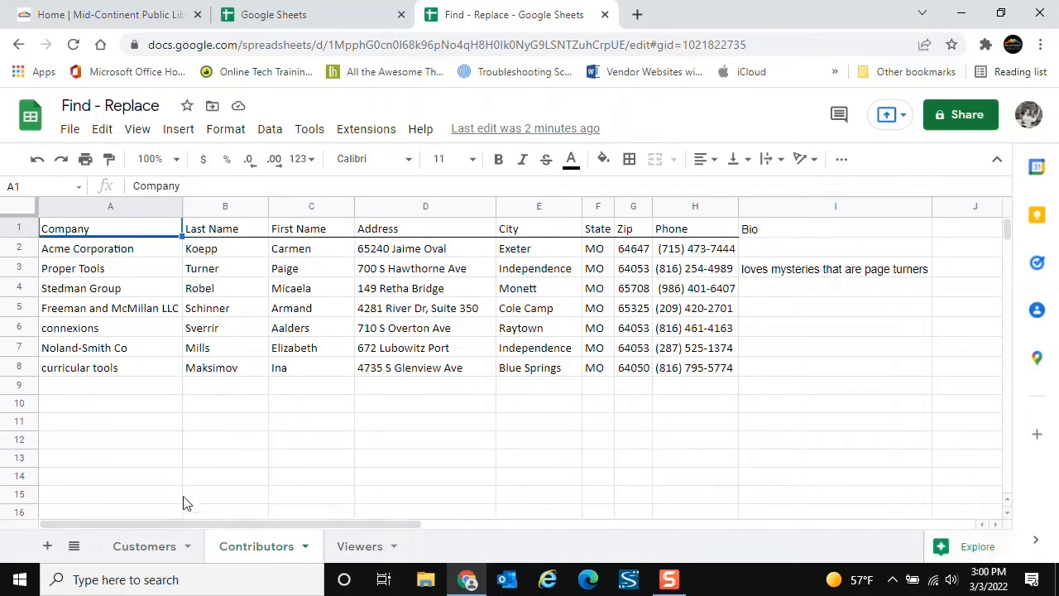
left_click(145, 548)
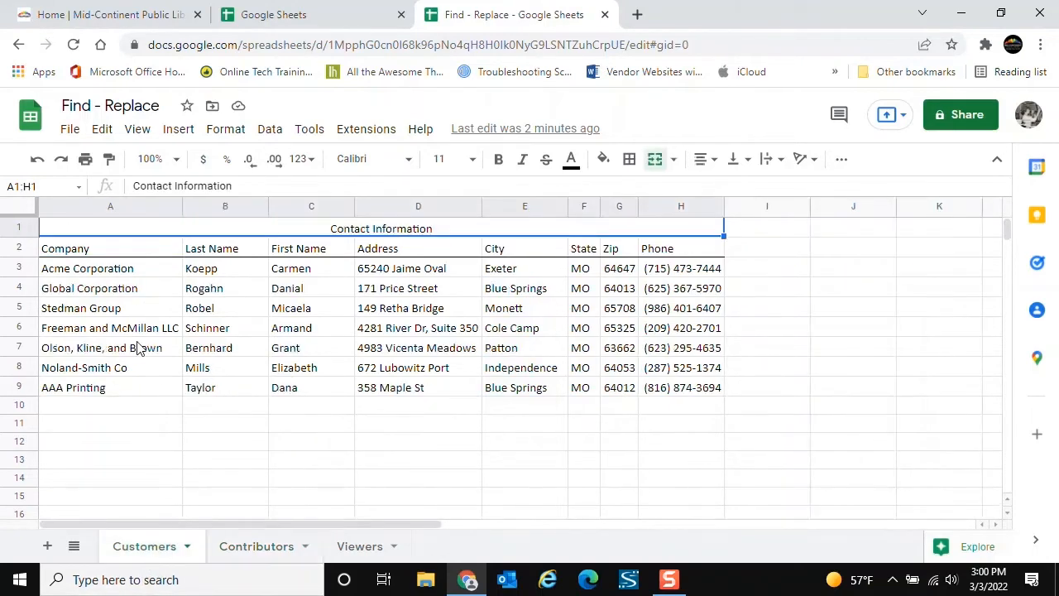
left_click(102, 130)
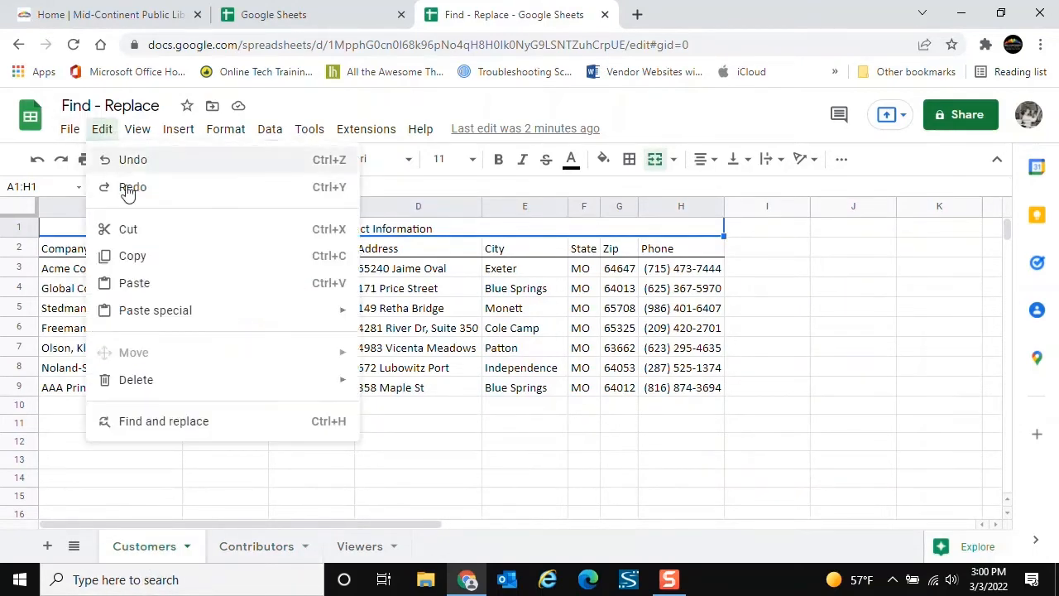
left_click(163, 422)
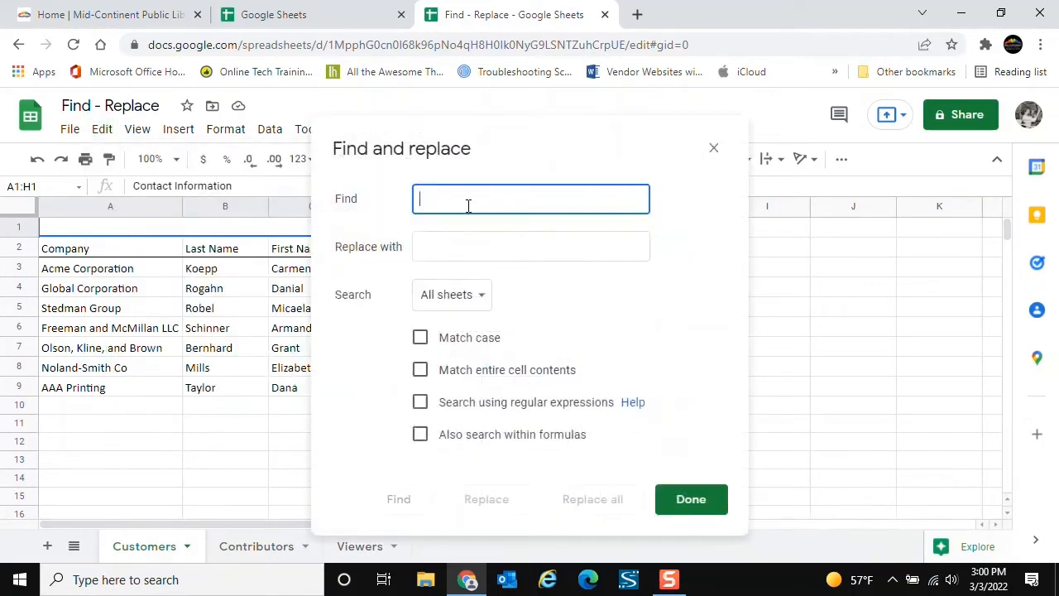
type("Mills")
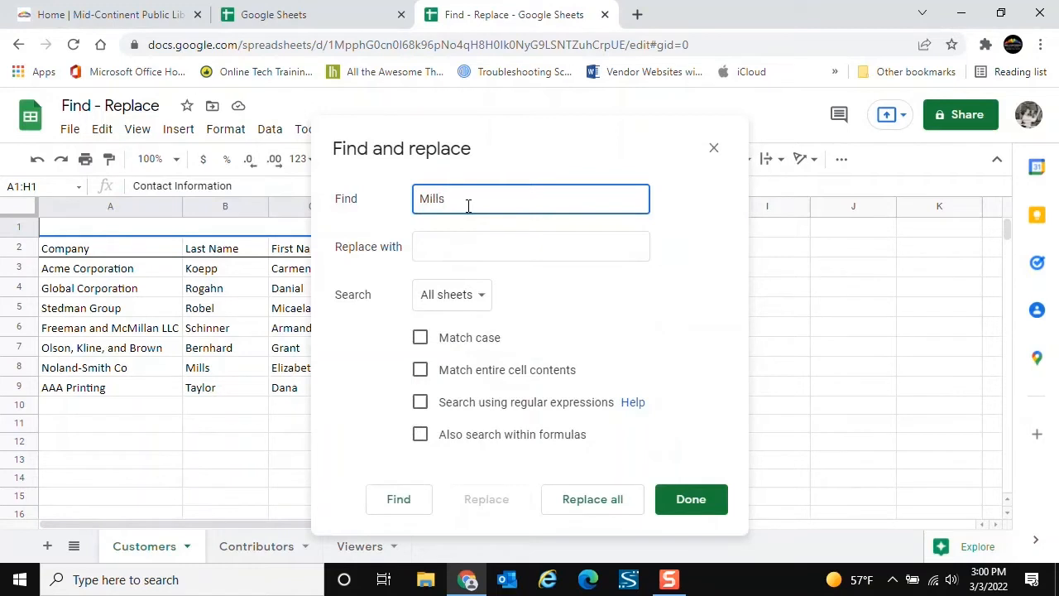
left_click(460, 247)
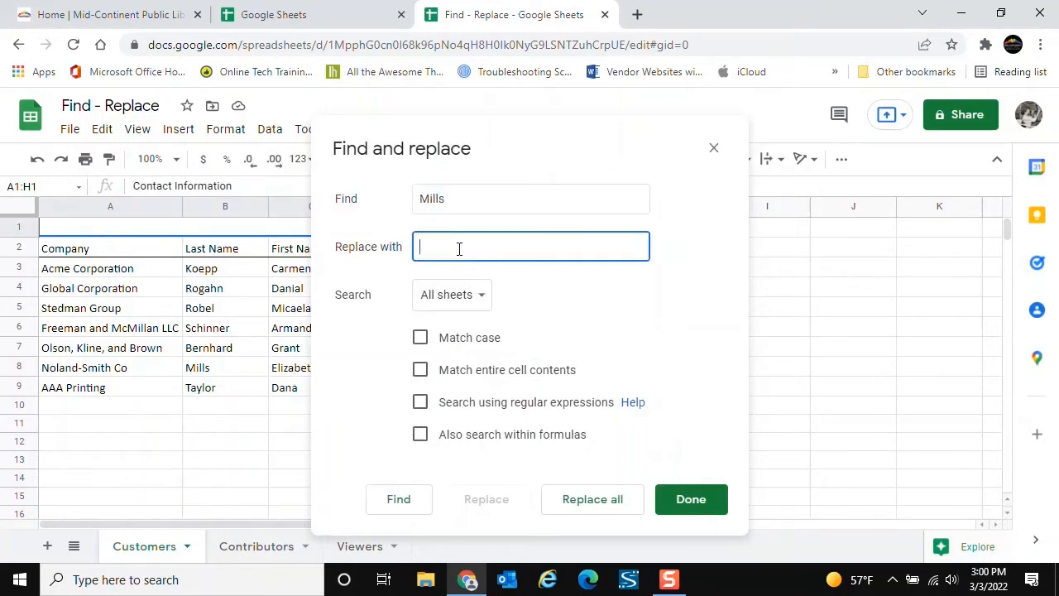
type("Smith")
Replace every instance of the contact's last name across All sheets, then check the change on the Contributors sheet
left_click(484, 303)
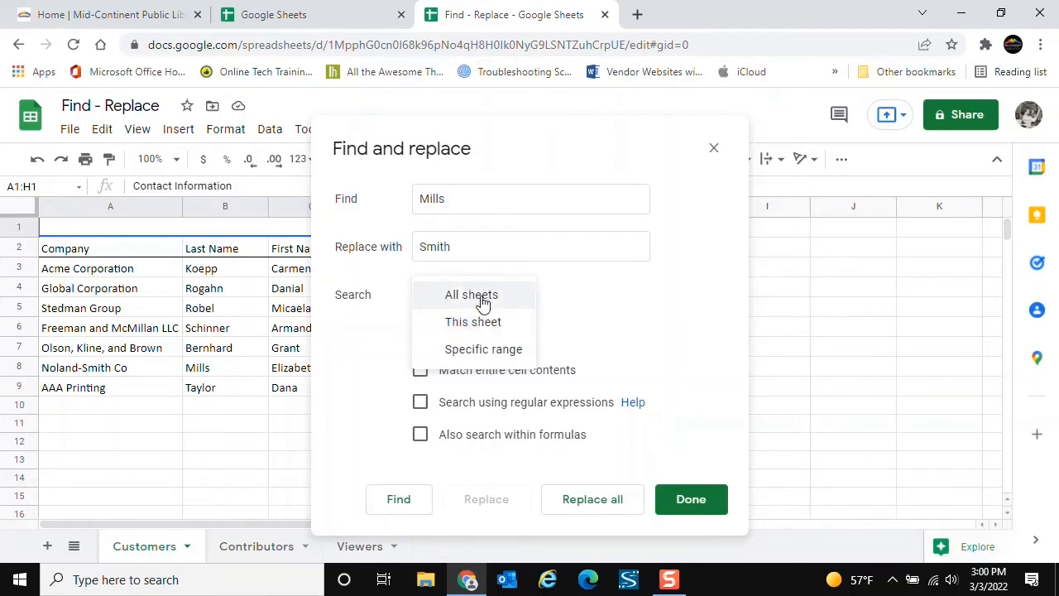
left_click(483, 303)
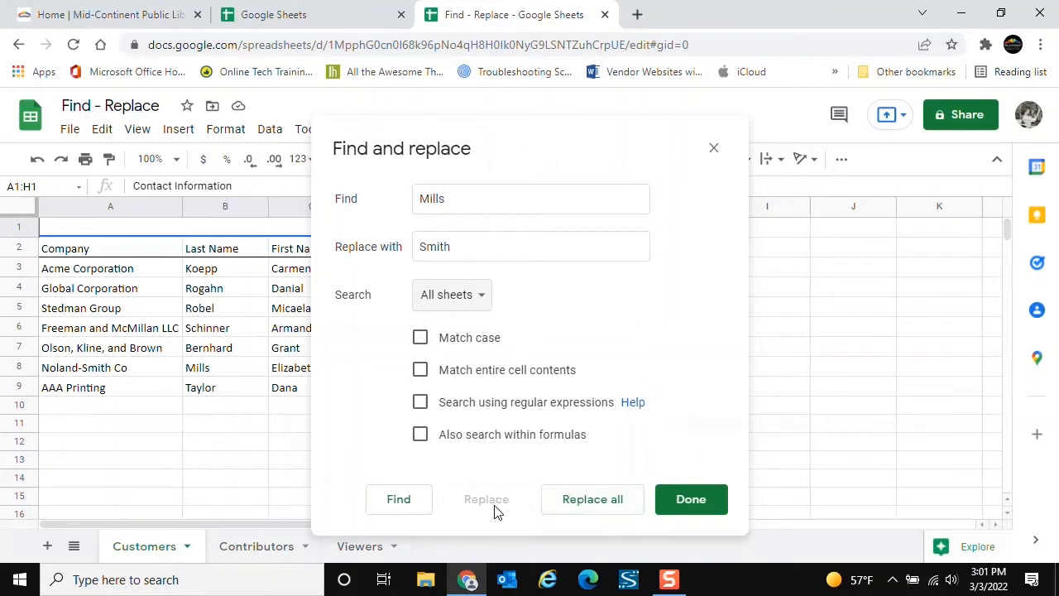
left_click(592, 499)
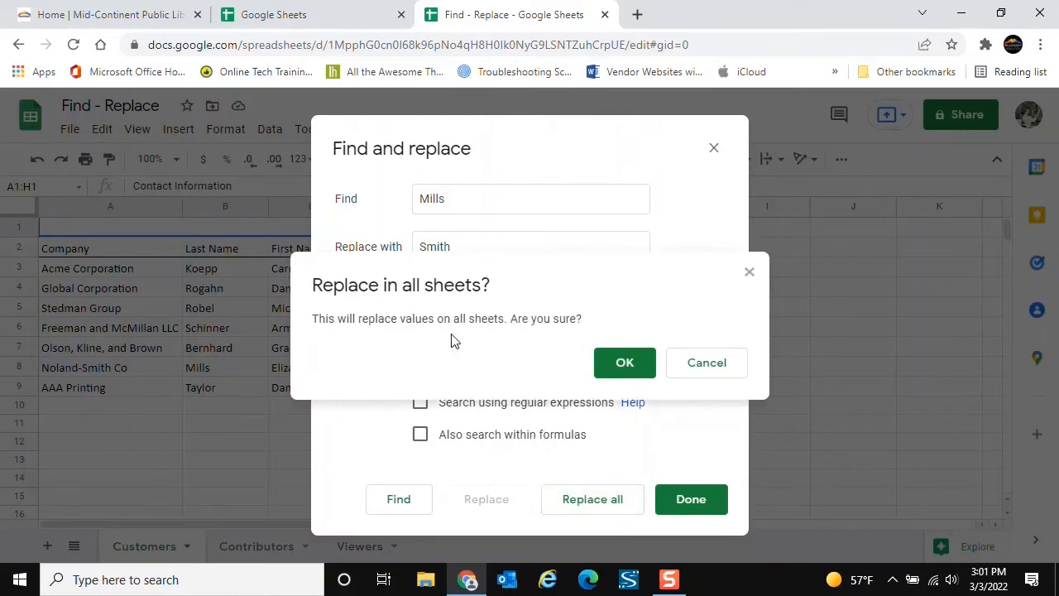
left_click(625, 367)
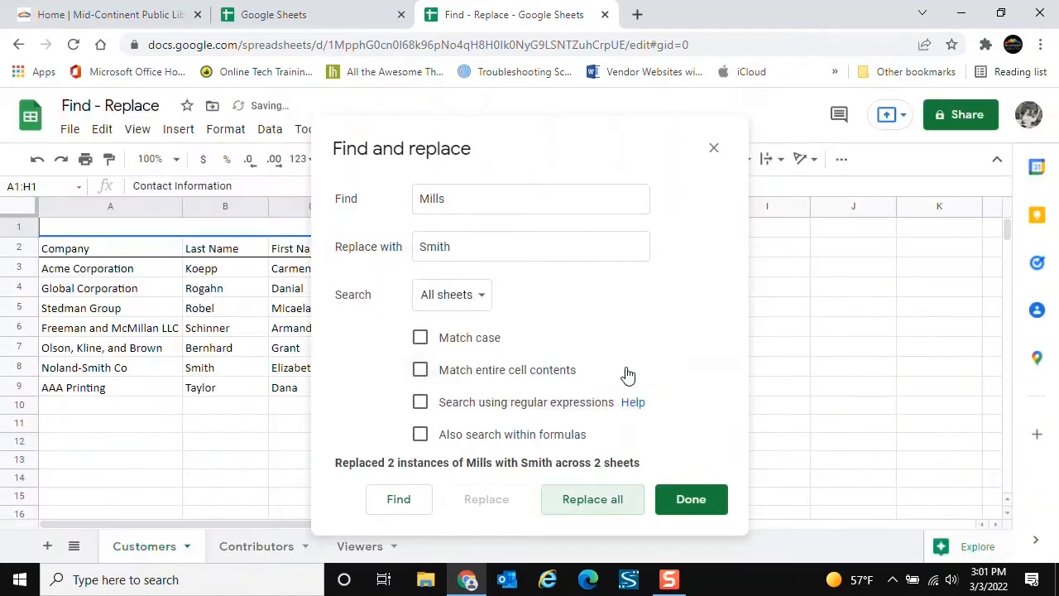
left_click(692, 500)
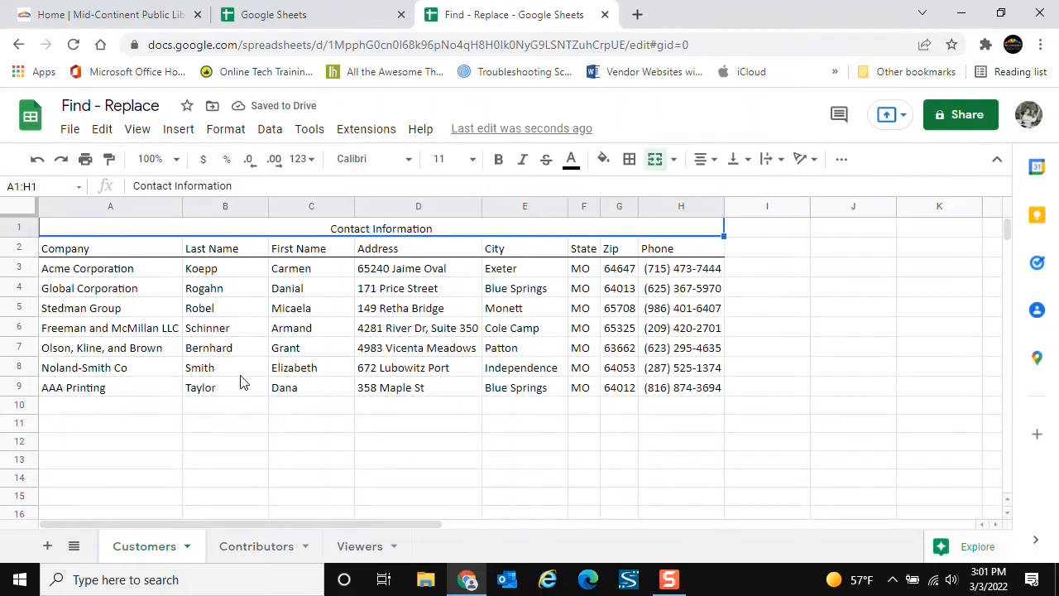
left_click(246, 548)
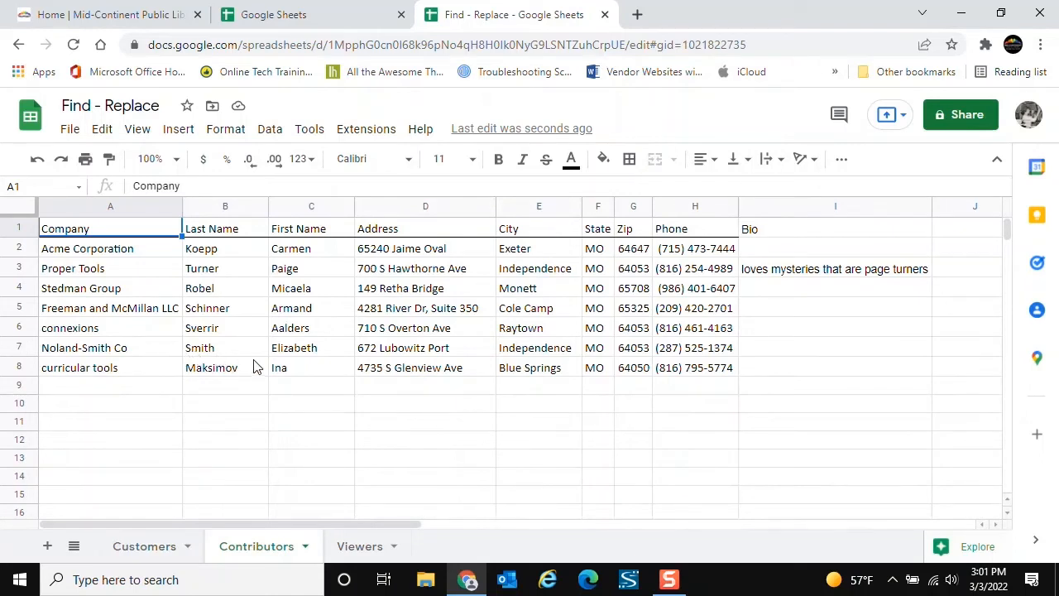
From the Customers sheet, set up Find and replace to change zip 64053 to 64052 across All sheets
left_click(147, 551)
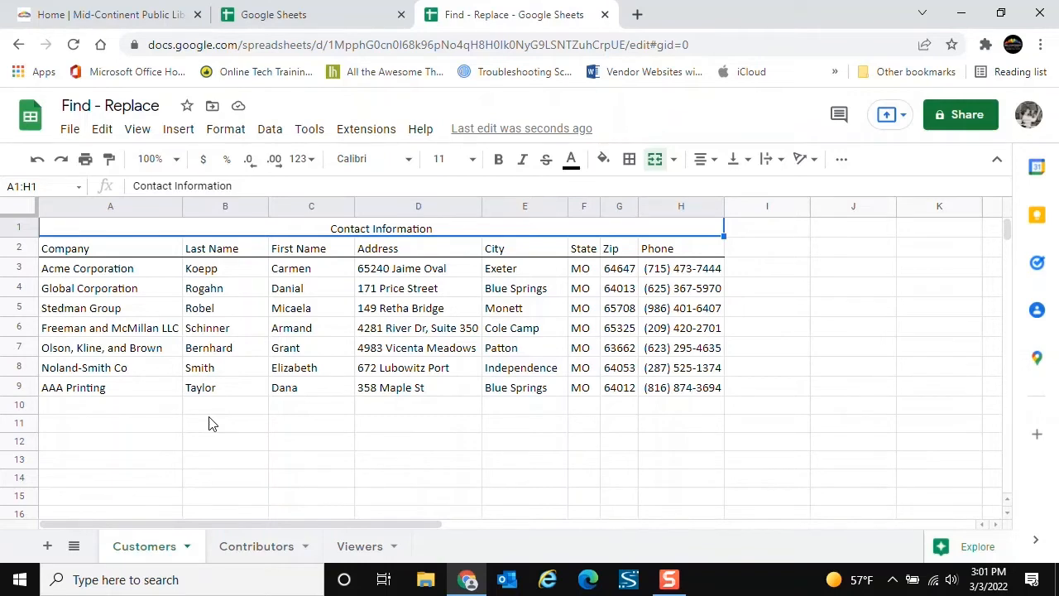
left_click(105, 131)
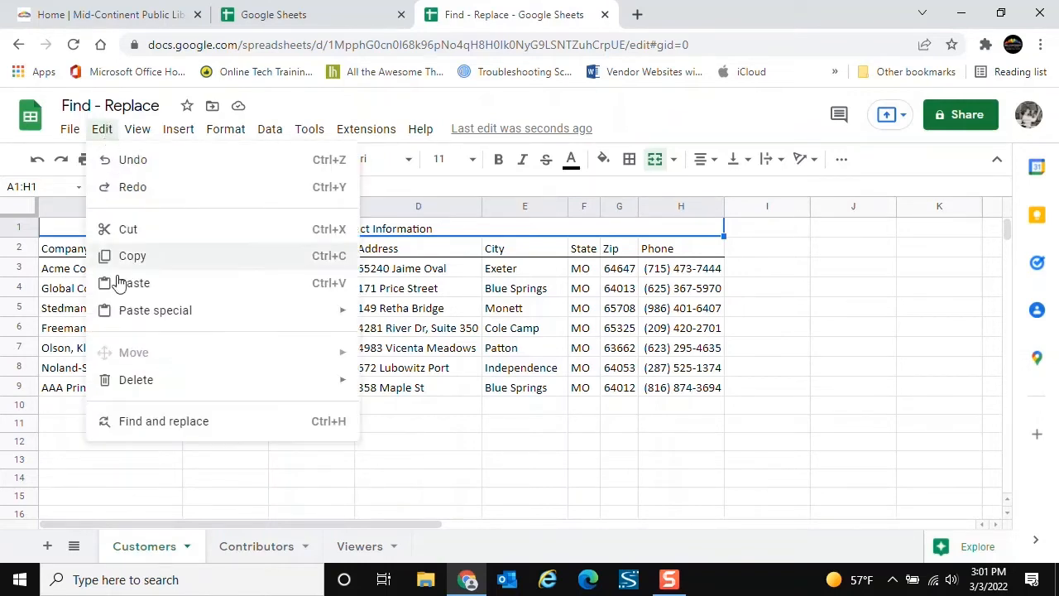
left_click(149, 424)
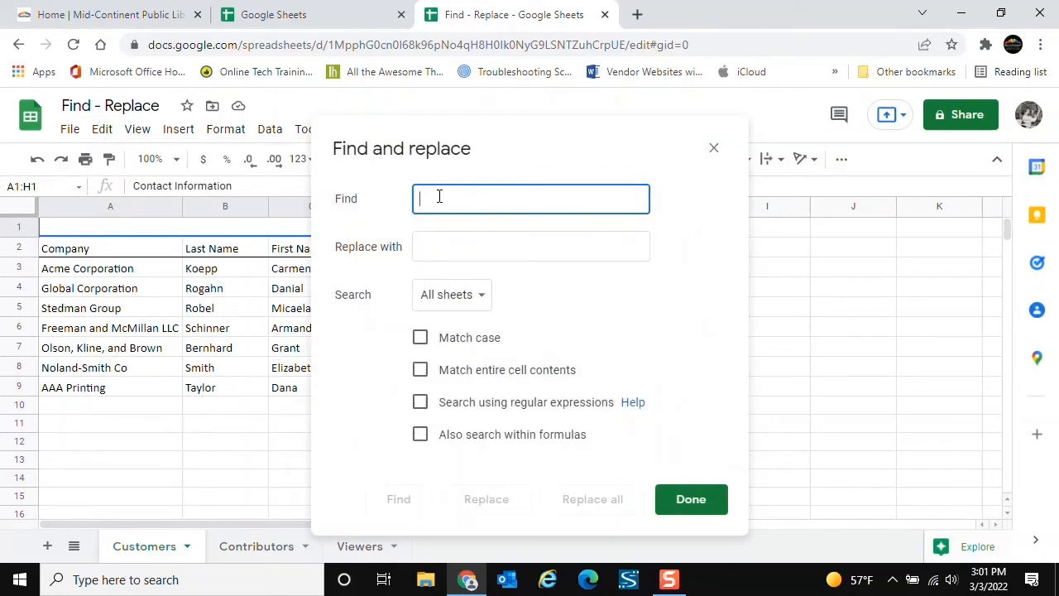
type("64")
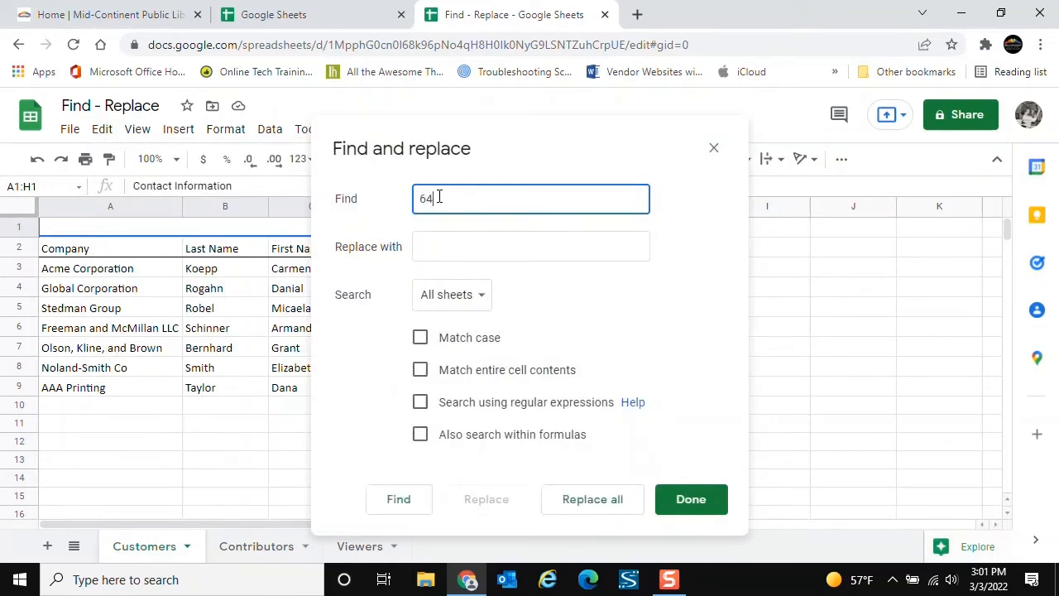
type("053")
left_click(436, 243)
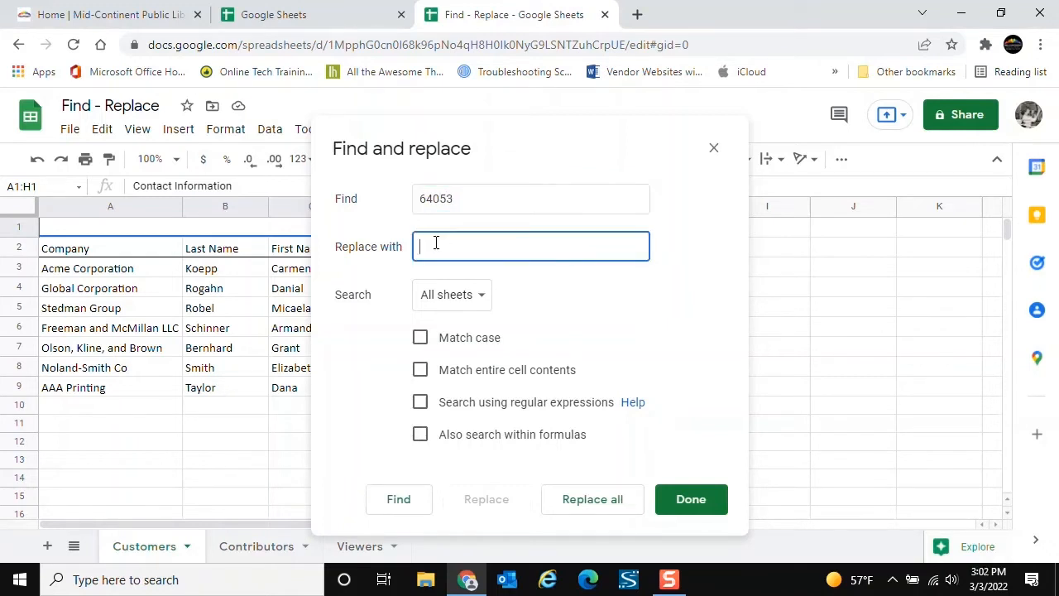
type("64052")
left_click(478, 106)
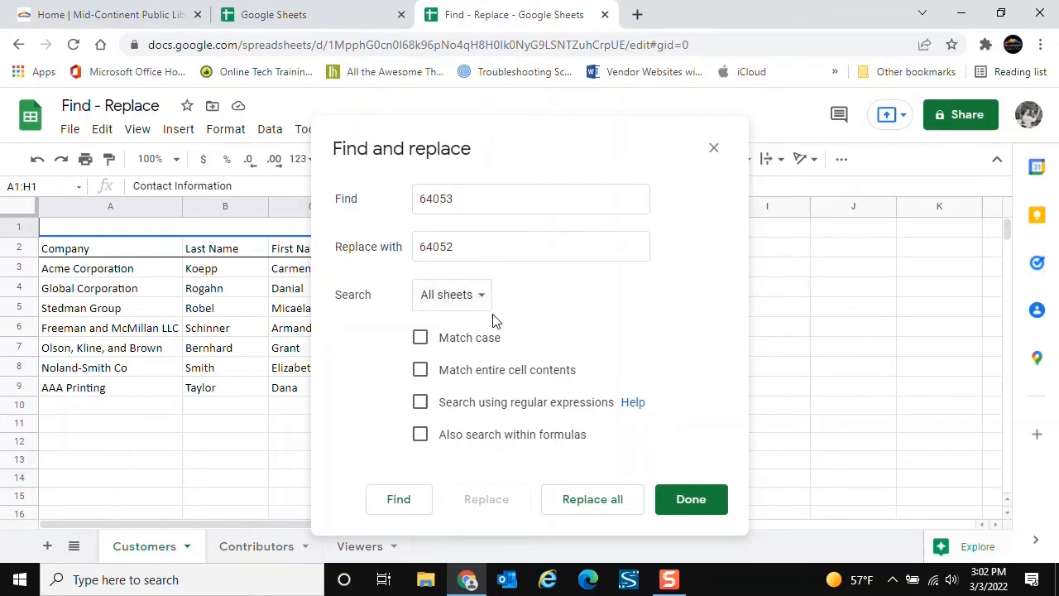
Find the first 64053 match on the Customers sheet, move the dialog off the Zip column, and replace that match with 64052
left_click(399, 501)
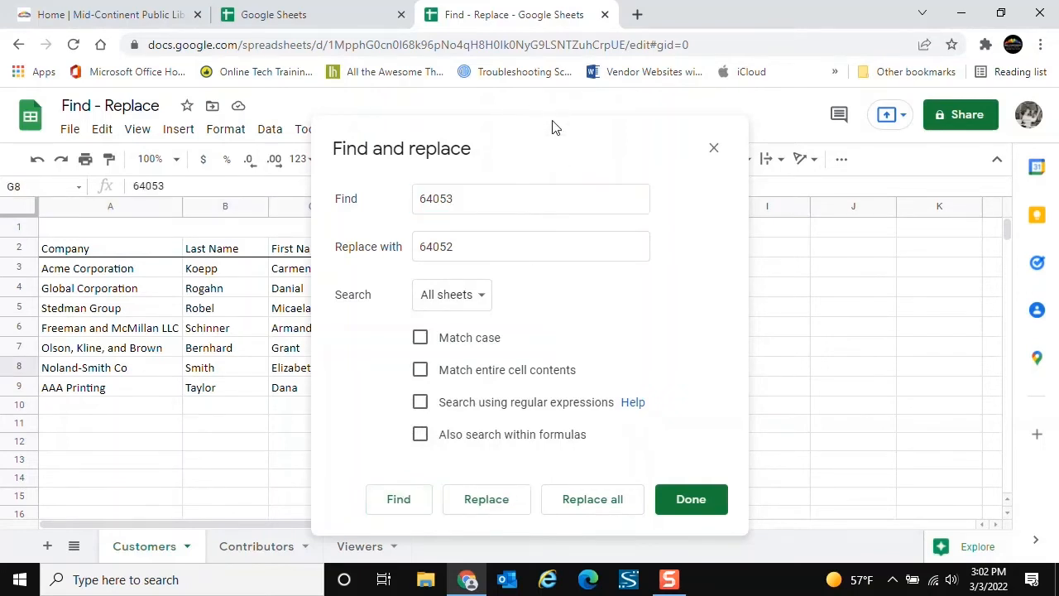
left_click_drag(538, 133, 309, 98)
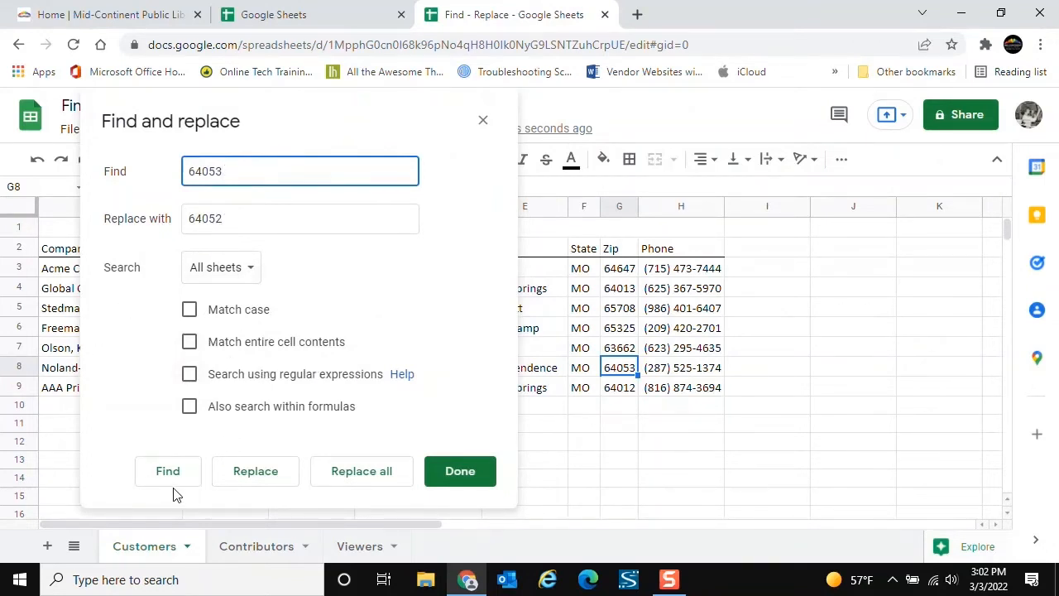
left_click(255, 471)
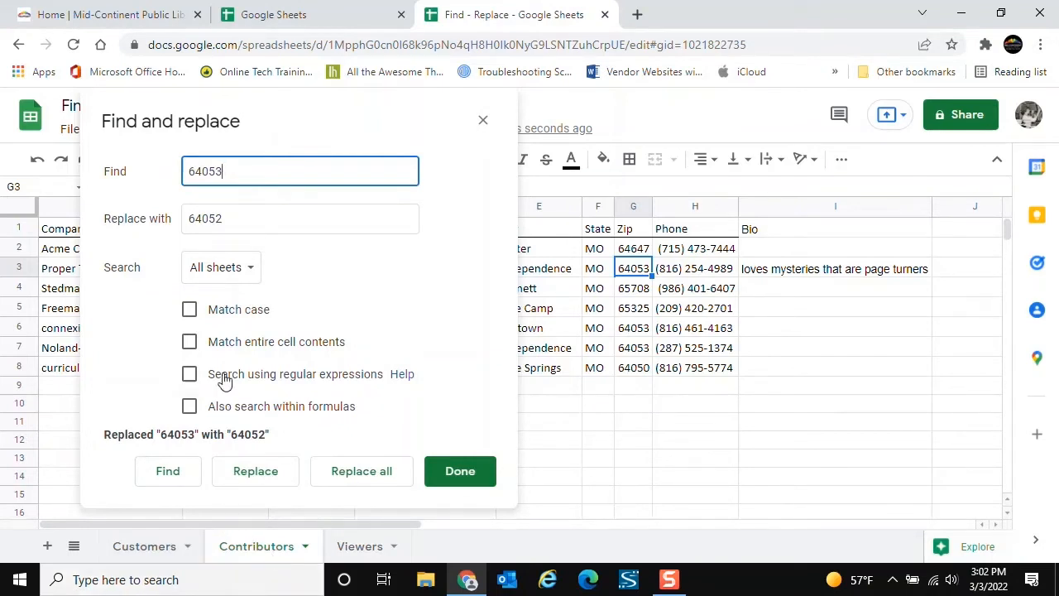
On Contributors, skip the Proper Tools zip, replace the connexions and Noland-Smith Co zips with 64052, and close the dialog
left_click_drag(292, 109, 329, 111)
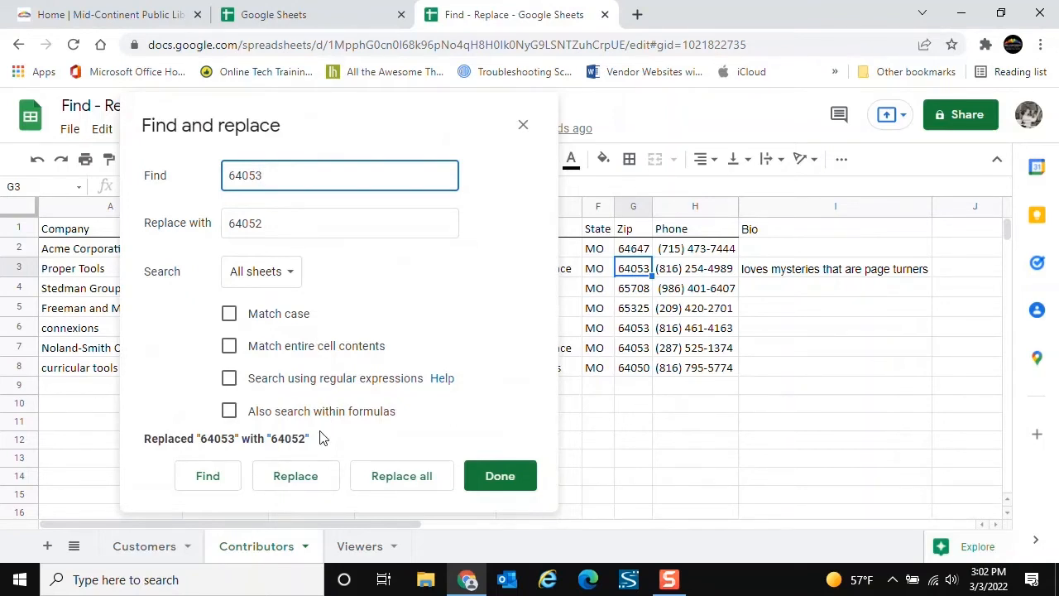
left_click(208, 477)
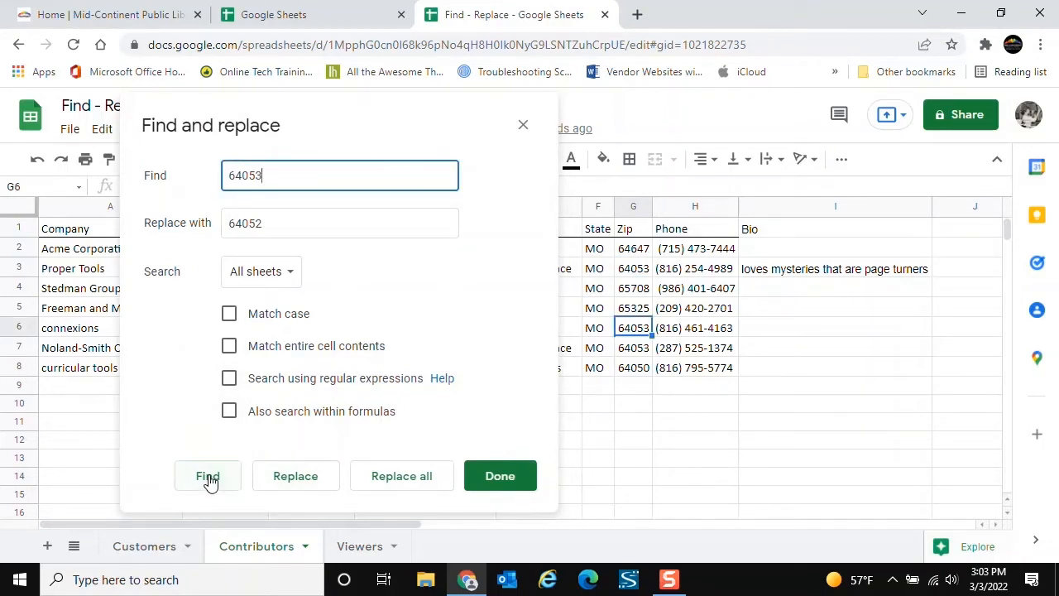
left_click(295, 477)
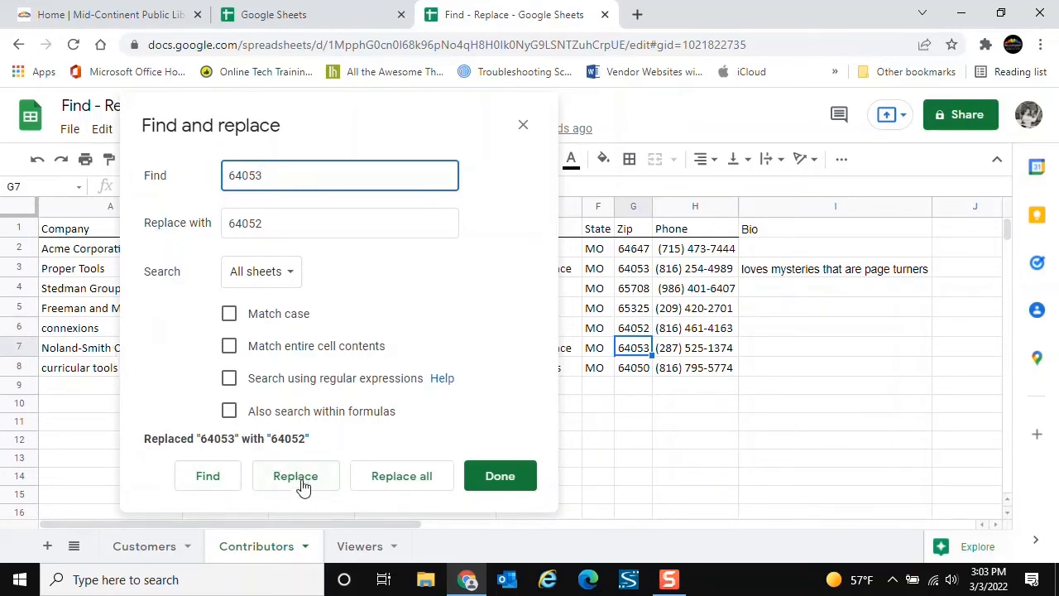
left_click(302, 484)
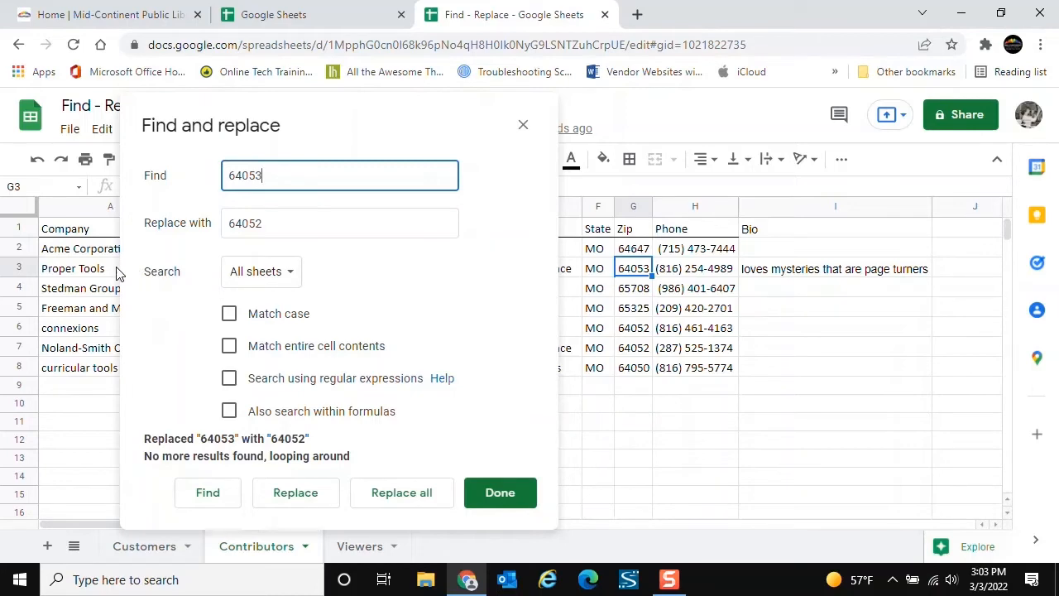
left_click(511, 497)
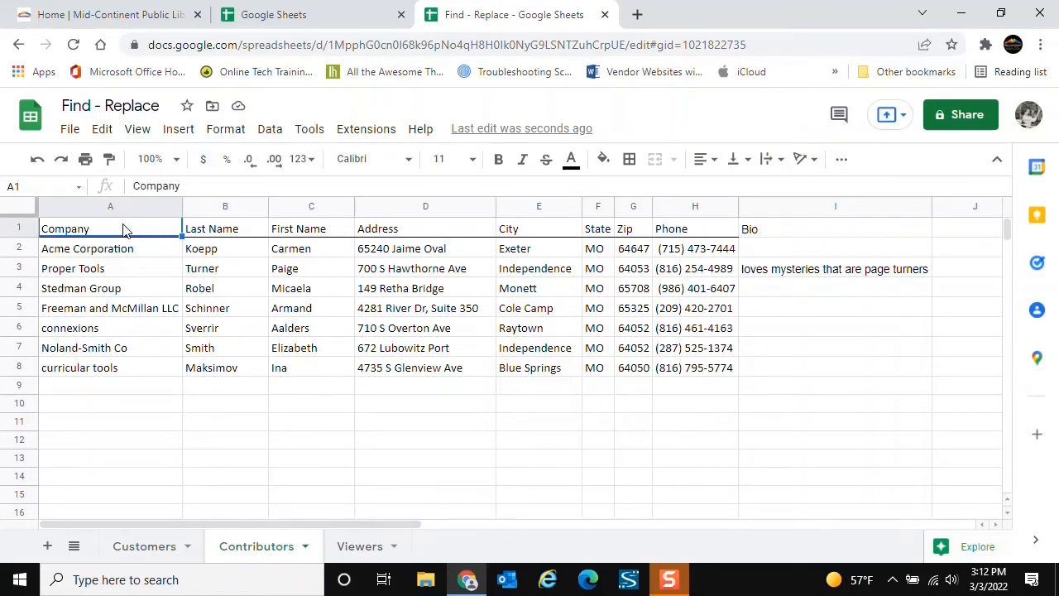
Set up Find and replace on the Contributors sheet to find Raytown and replace it with Independence, keeping the City column in view
left_click(102, 130)
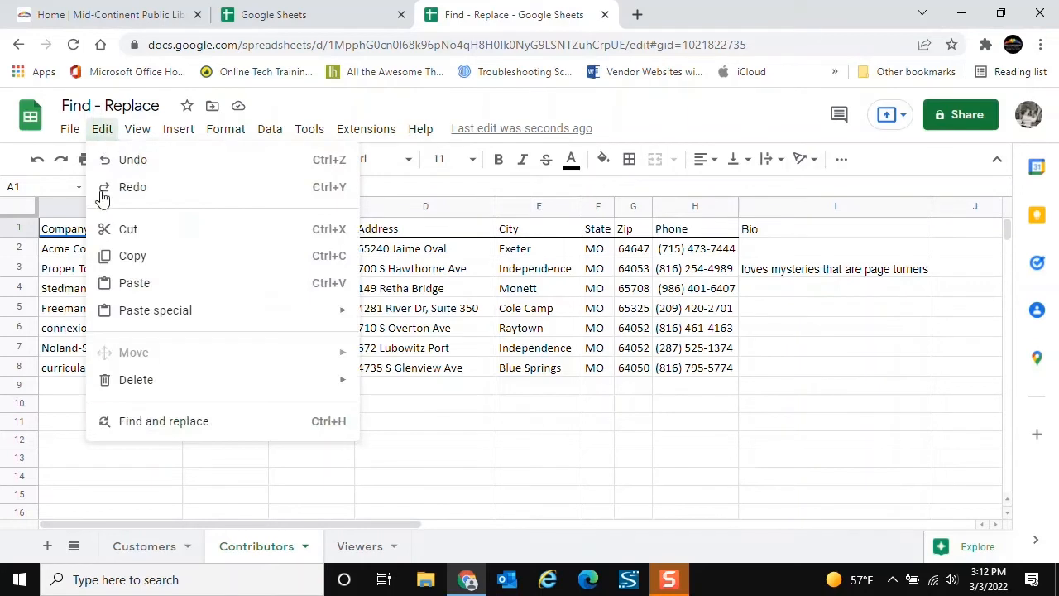
left_click(147, 424)
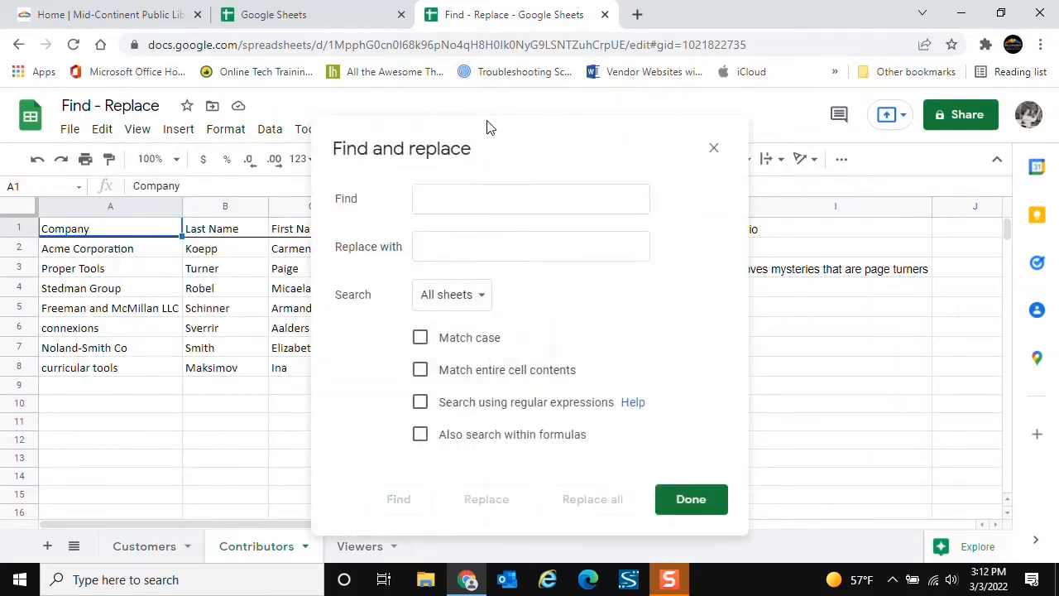
left_click_drag(486, 161, 772, 146)
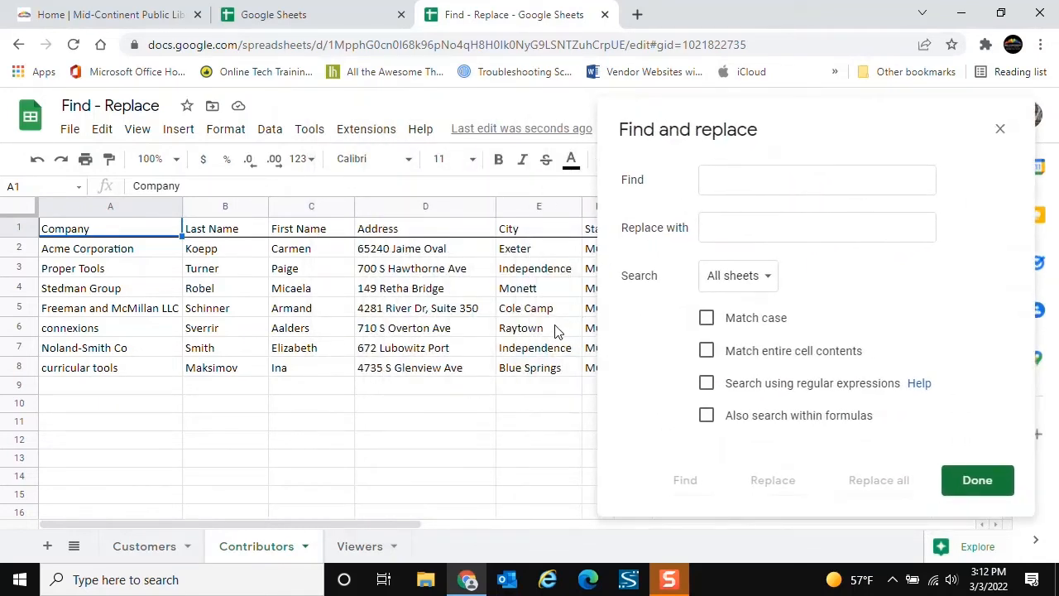
left_click(741, 182)
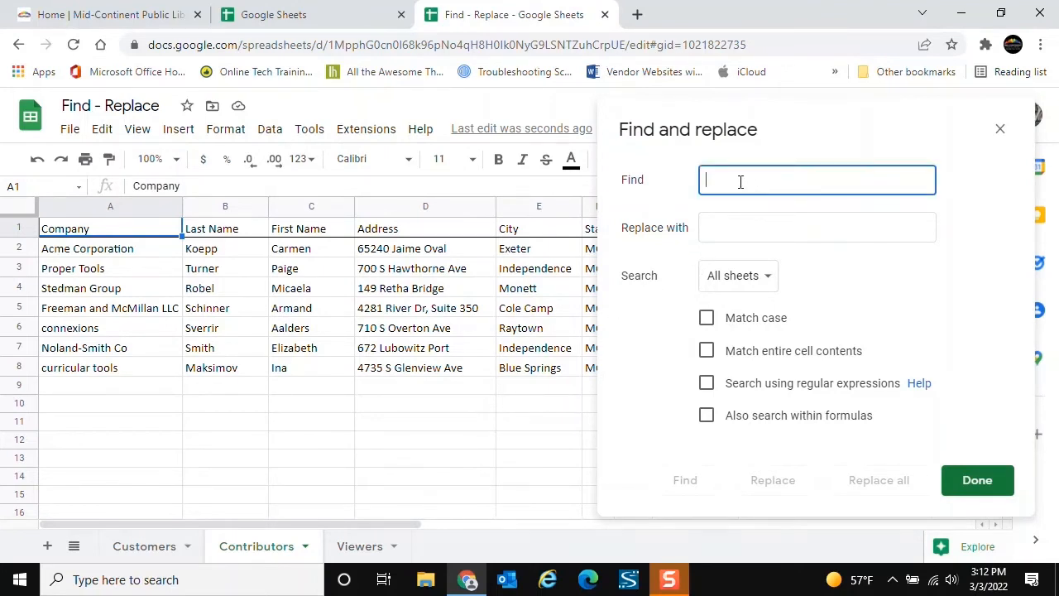
type("R")
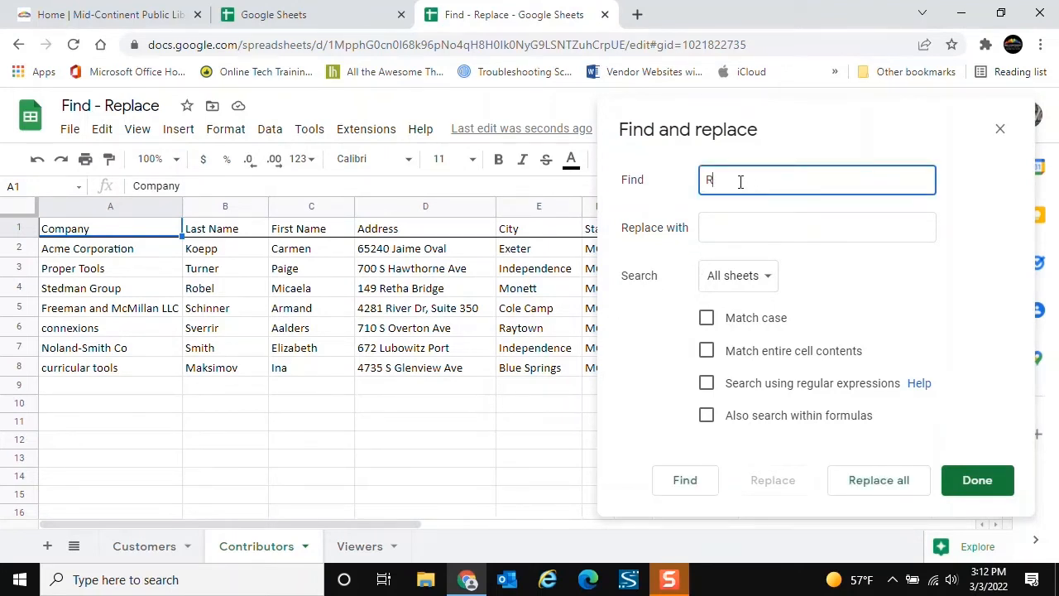
type("aytown")
left_click(730, 232)
type("Ind")
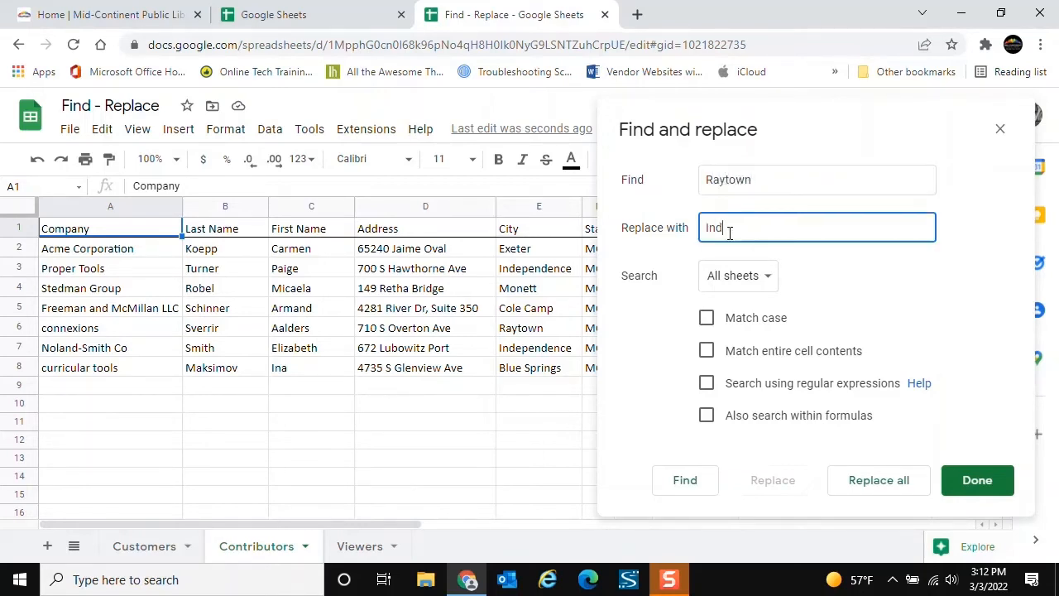
type("ependence")
Limit the search to a specific range covering rows 5 to 8 of the Contributors sheet
left_click(768, 279)
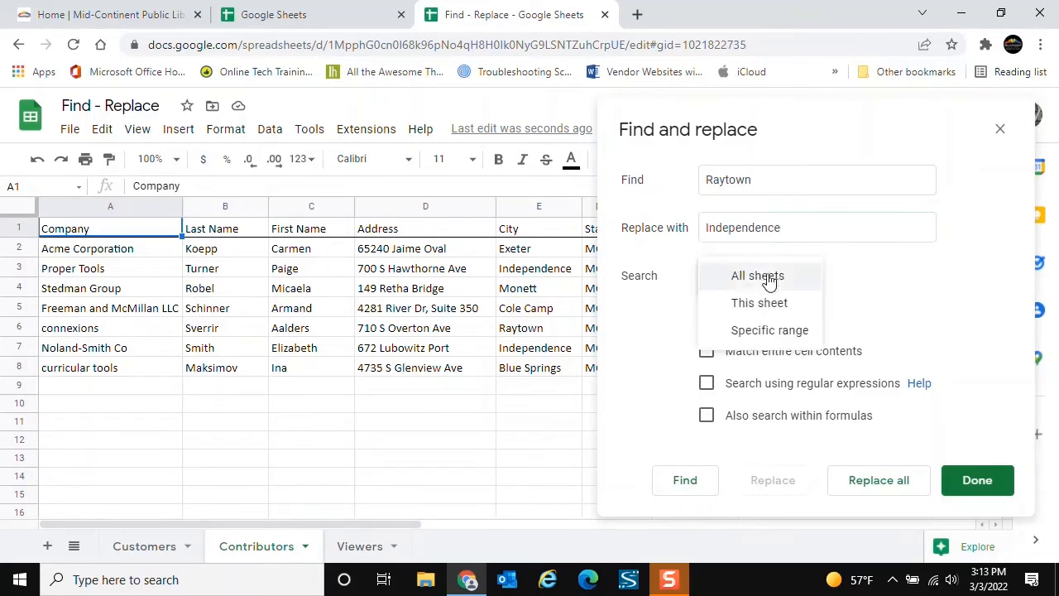
left_click(773, 331)
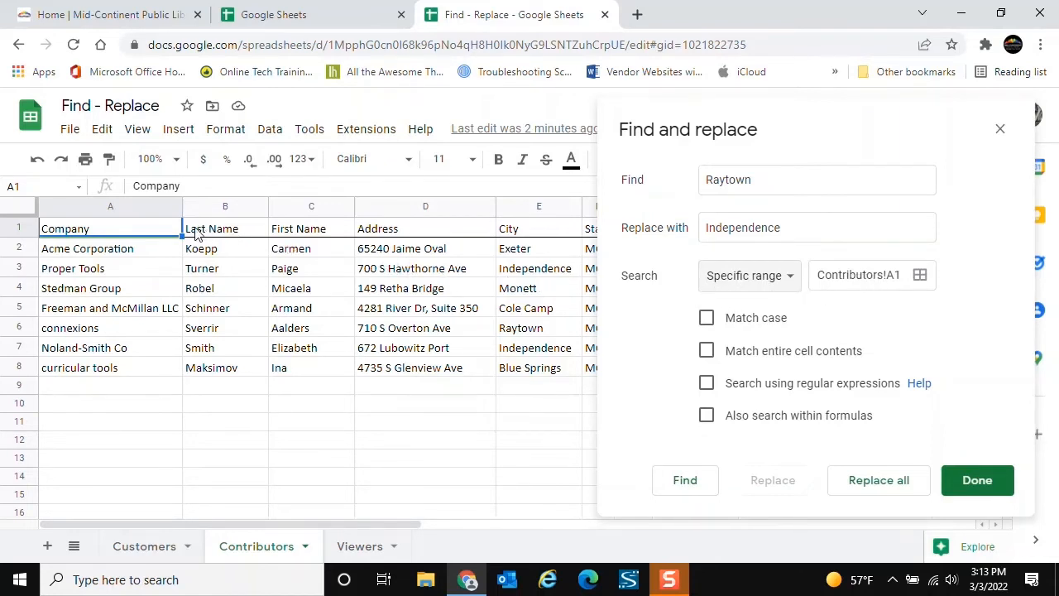
left_click(921, 279)
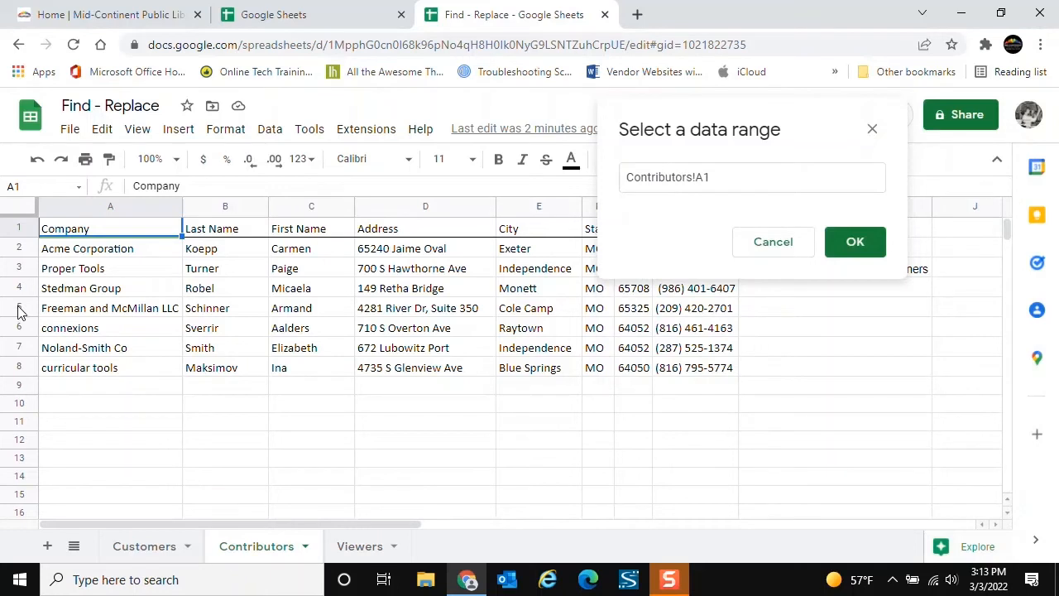
left_click_drag(20, 311, 24, 367)
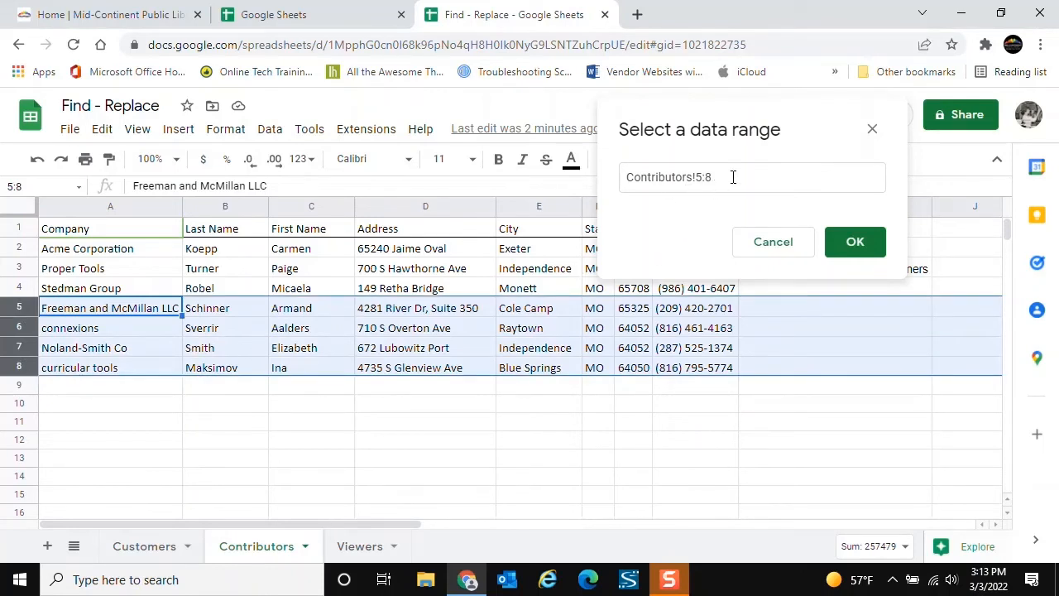
left_click(857, 242)
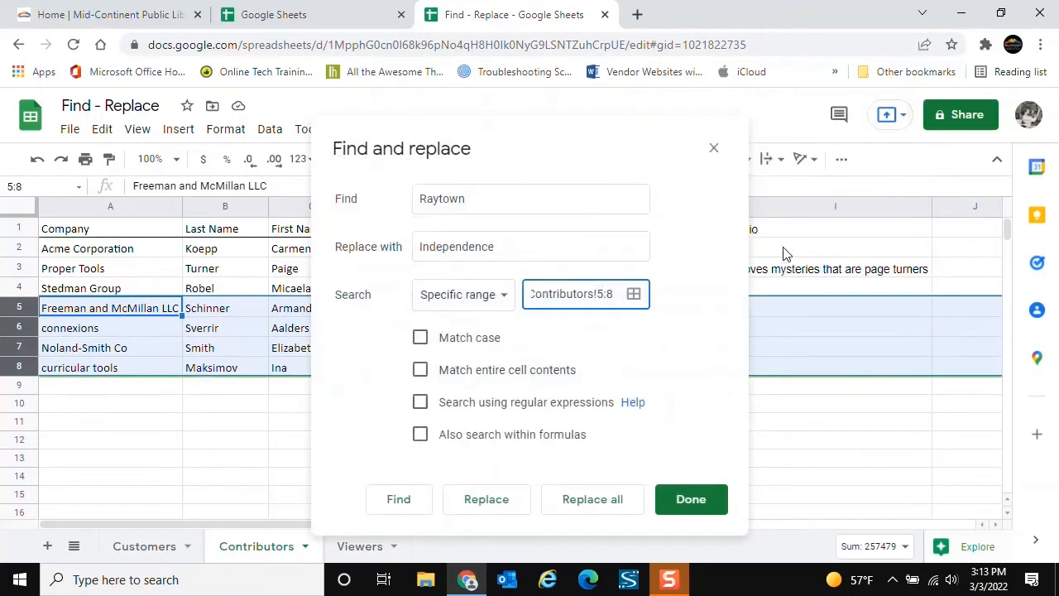
Replace all instances of Raytown with Independence in the chosen range and close Find and replace
left_click_drag(579, 150, 634, 124)
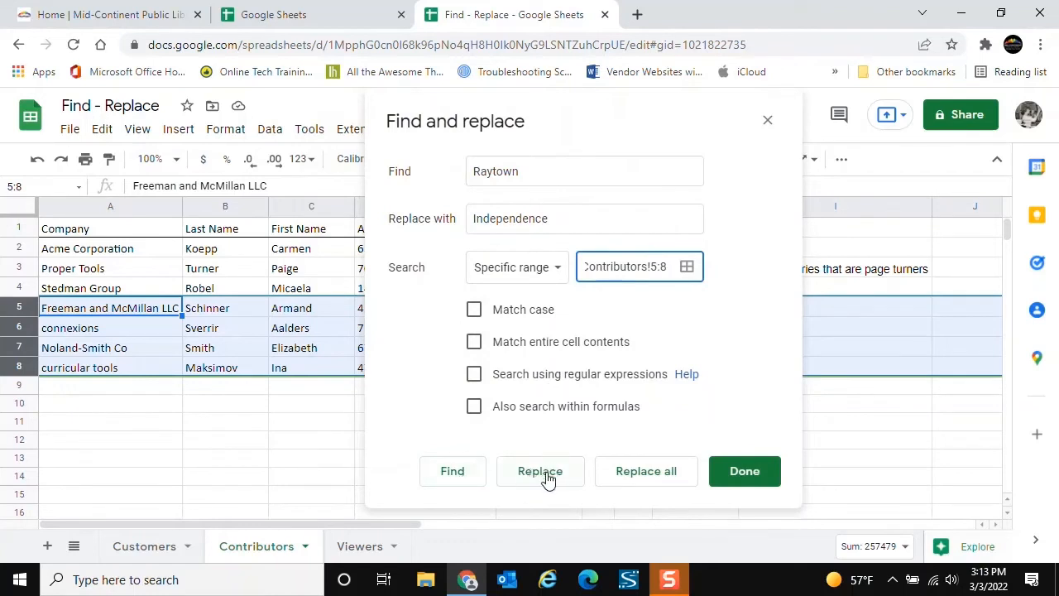
left_click(650, 479)
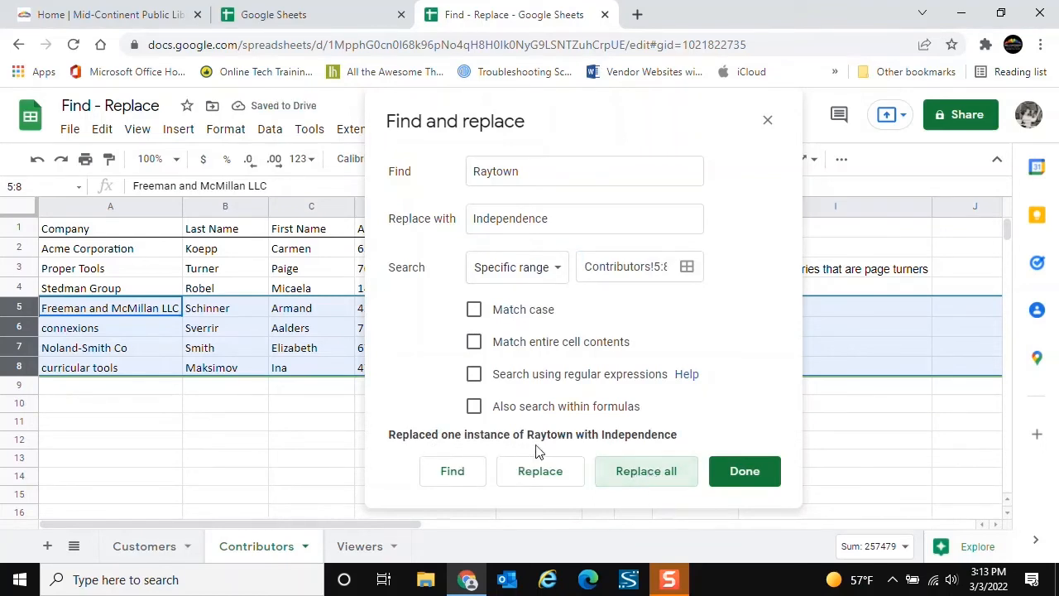
left_click(745, 472)
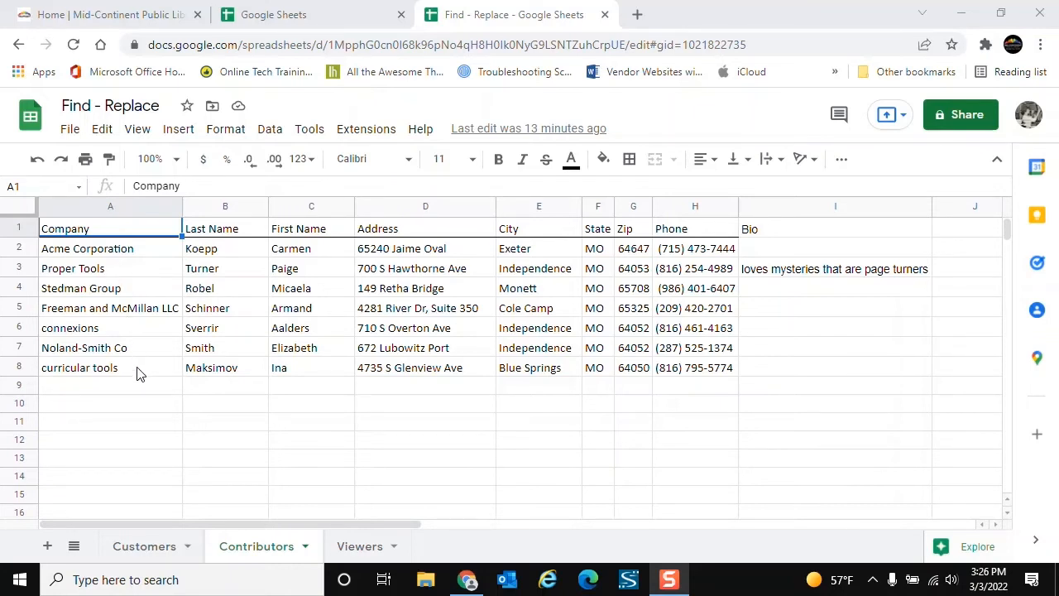
Set up a Find and replace search for "tools" from cell A2, limited to This sheet with Match case on
left_click(99, 251)
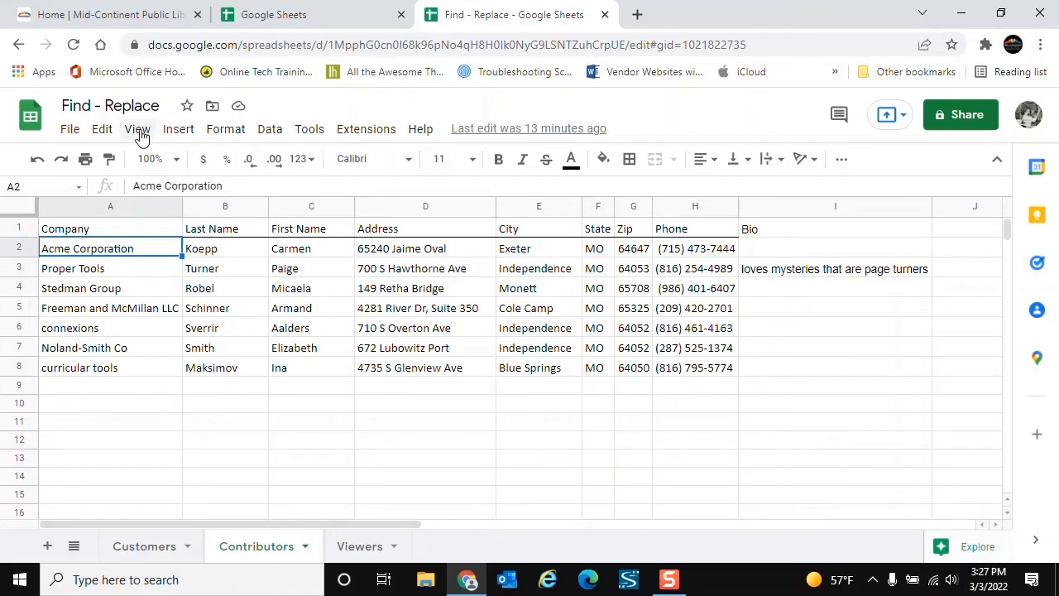
left_click(106, 130)
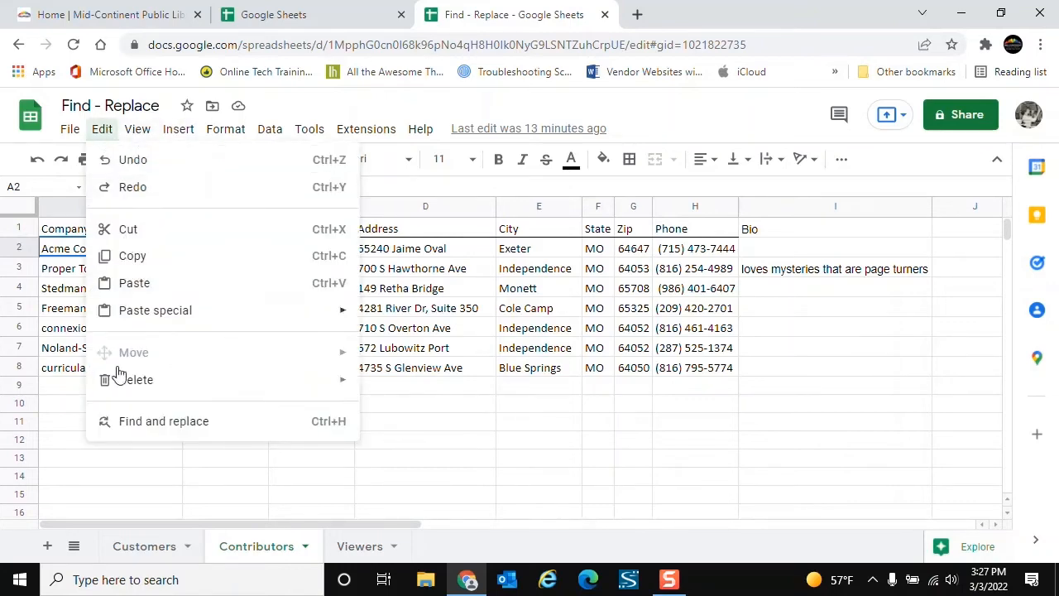
left_click(163, 422)
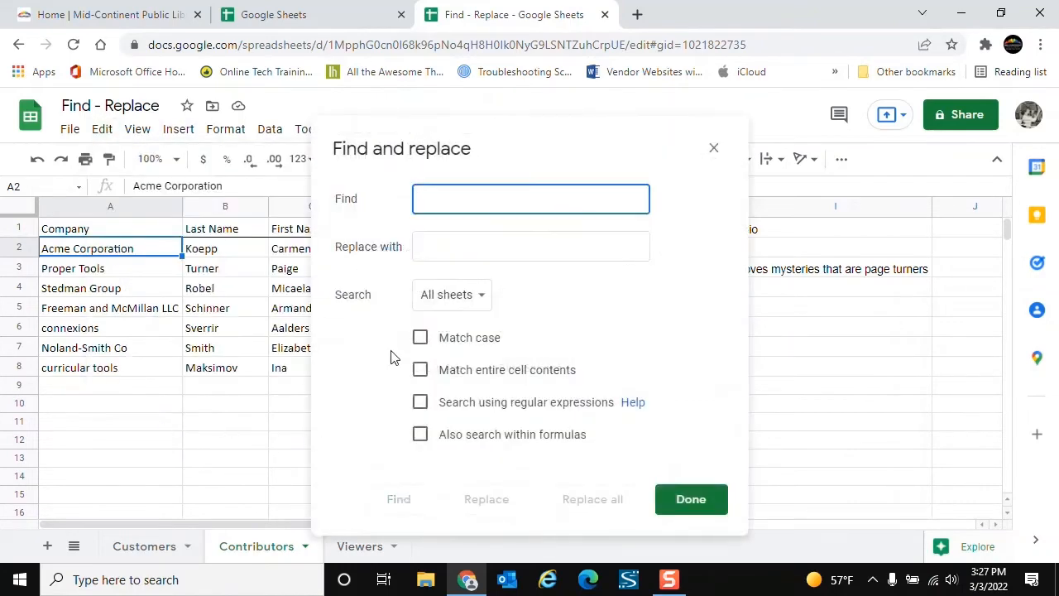
type("tools")
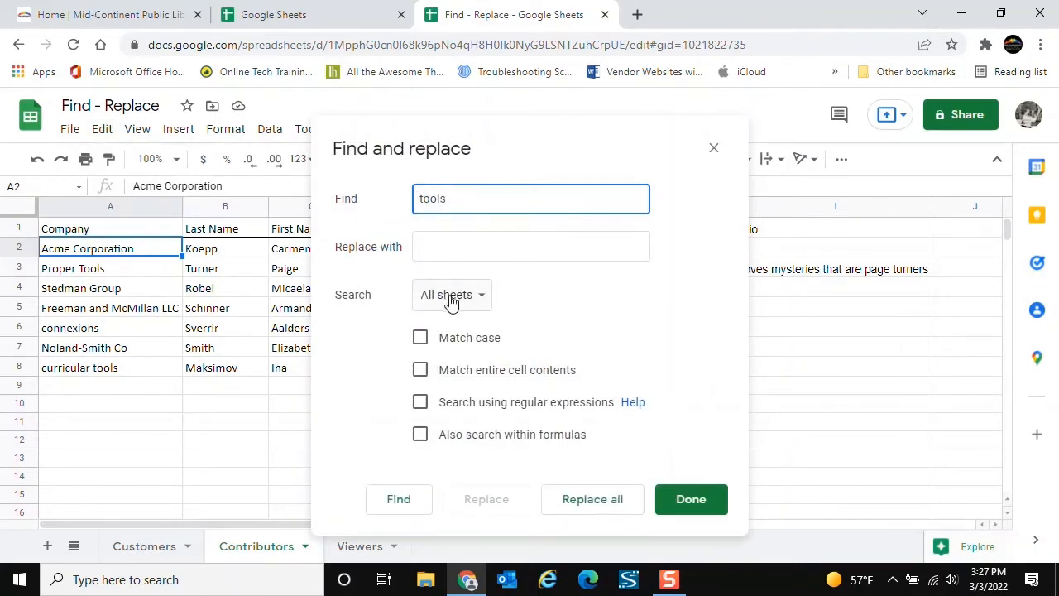
left_click(484, 299)
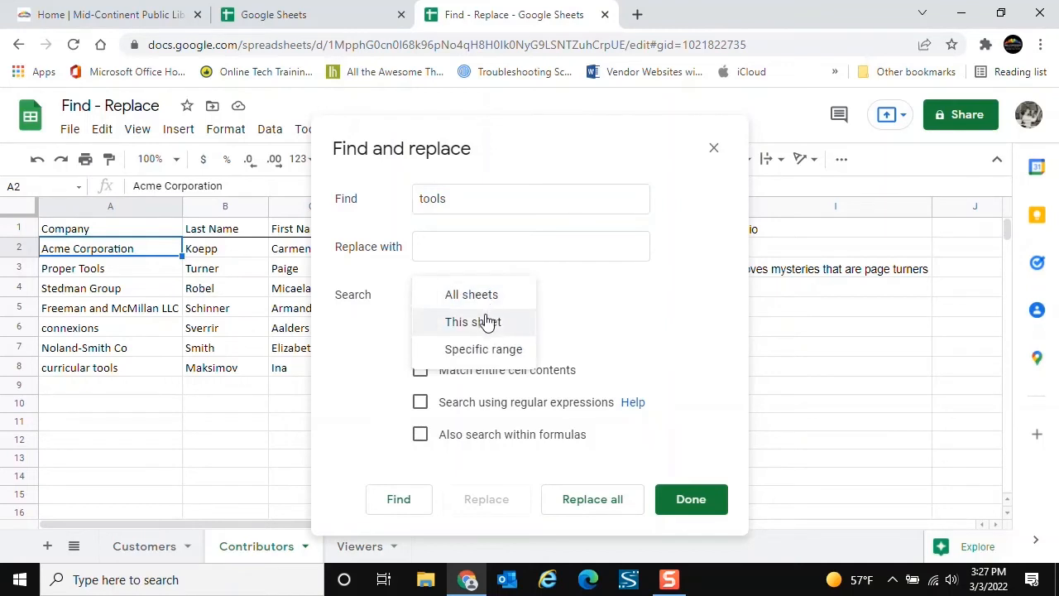
left_click(486, 325)
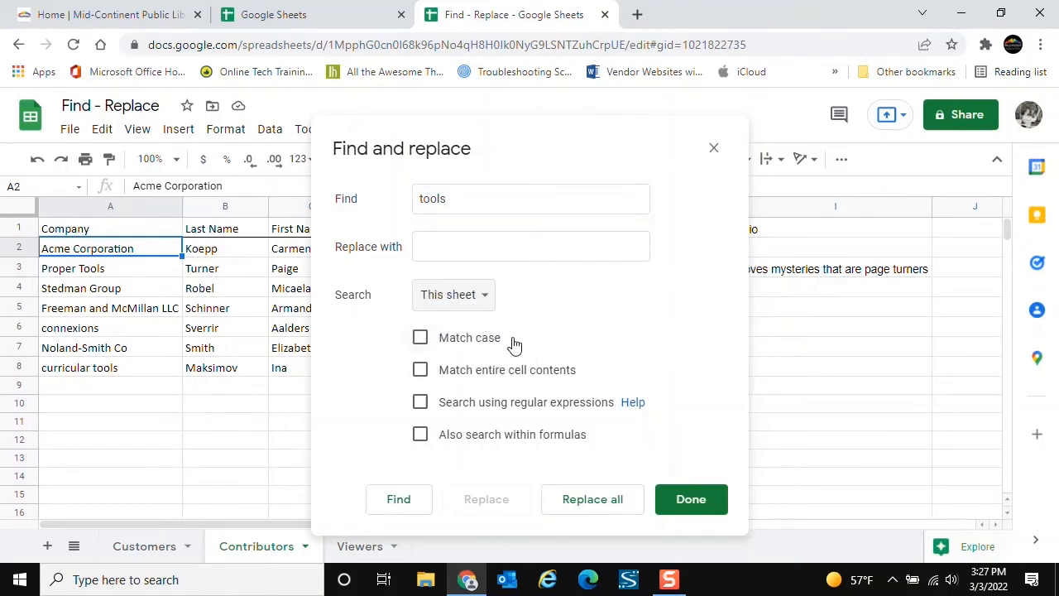
left_click(421, 340)
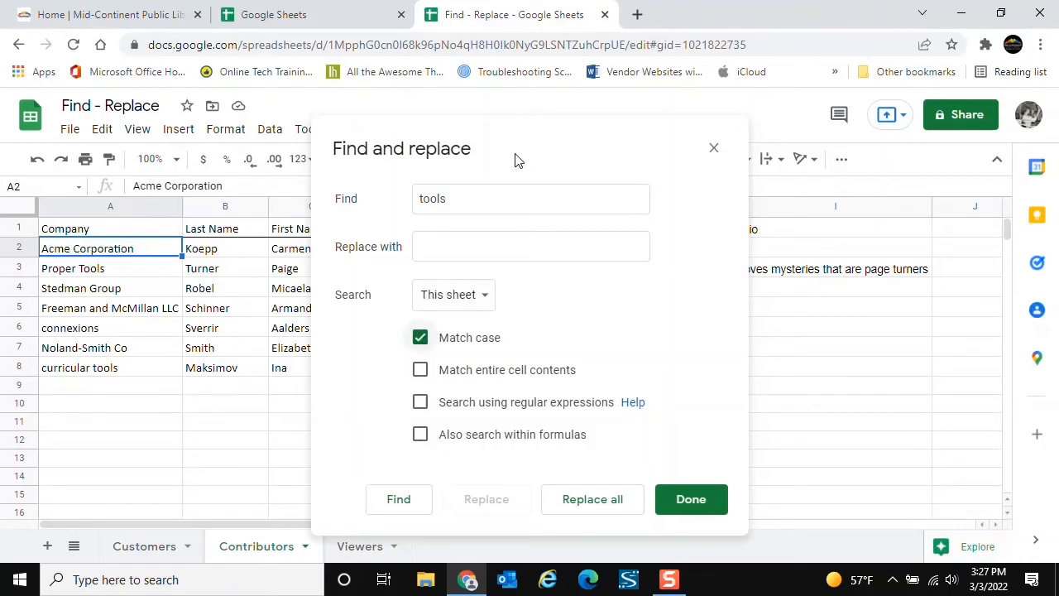
Search the Contributors sheet for "tools" with Match case on, and step through the matches again with Match case off
left_click_drag(515, 158, 624, 94)
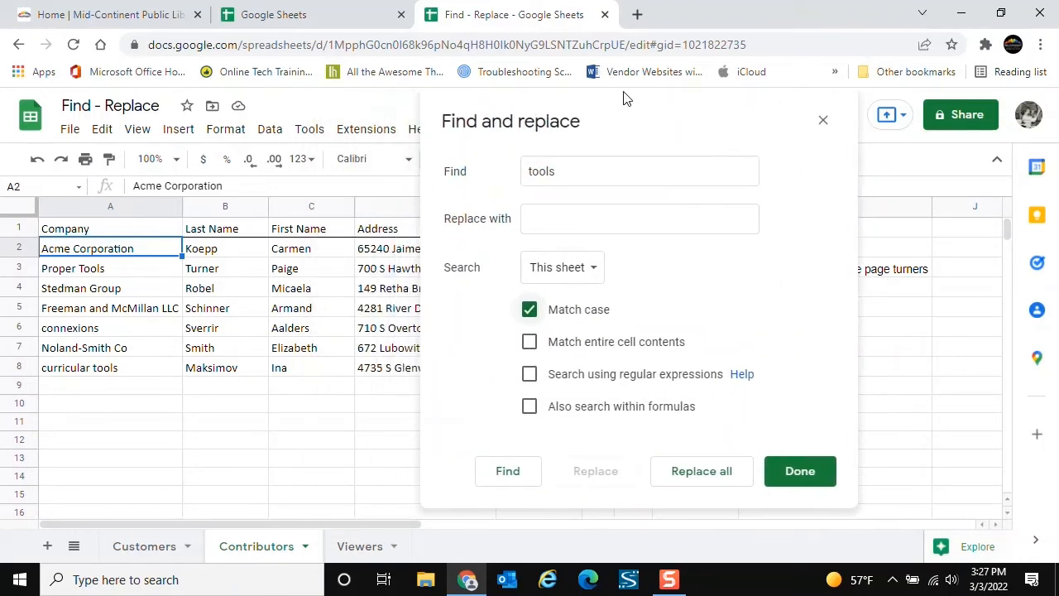
left_click(508, 473)
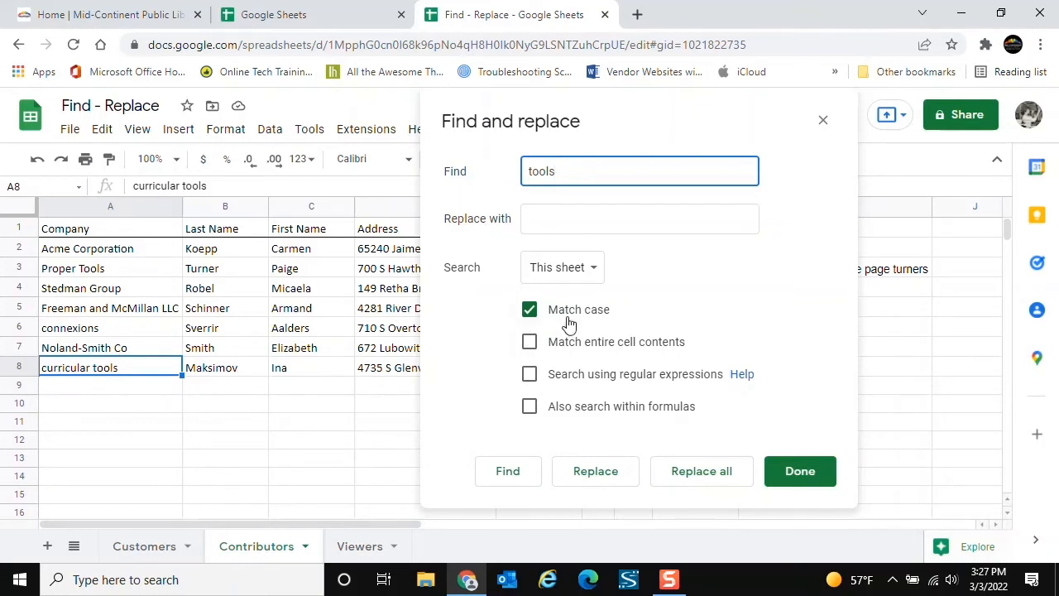
left_click(529, 311)
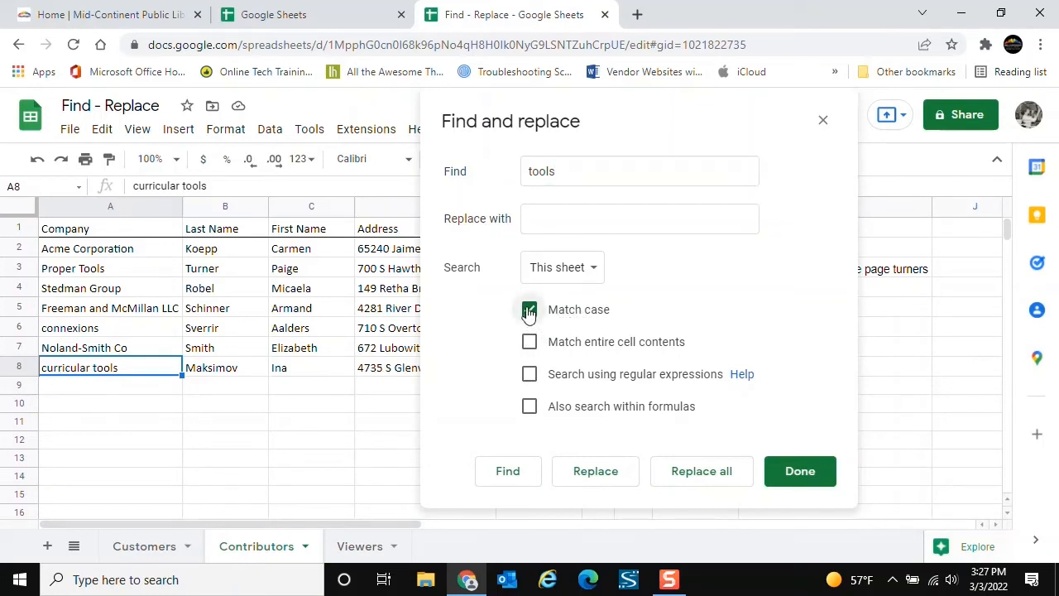
left_click(513, 475)
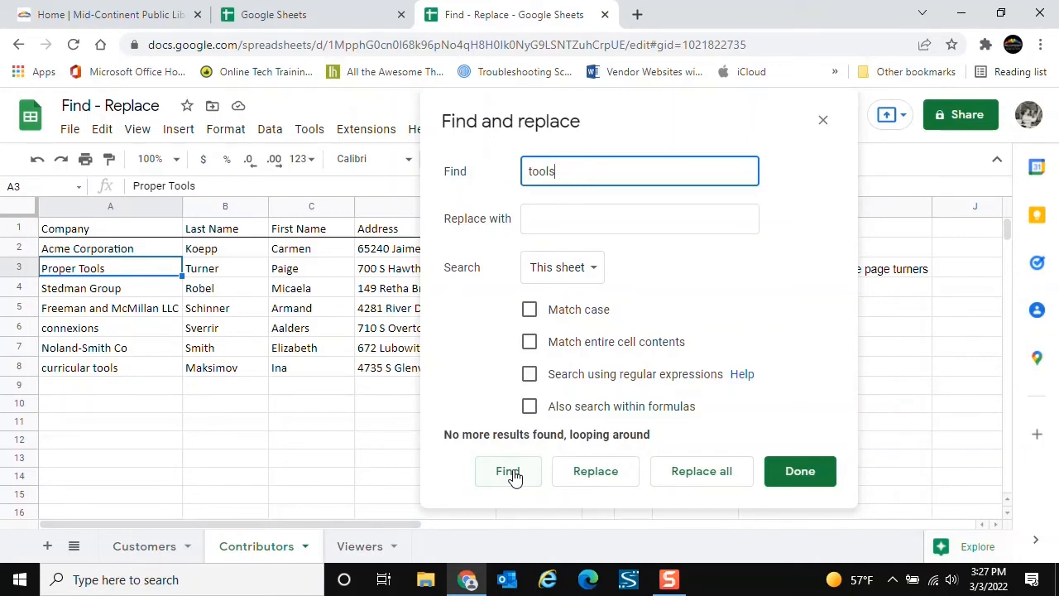
left_click(514, 477)
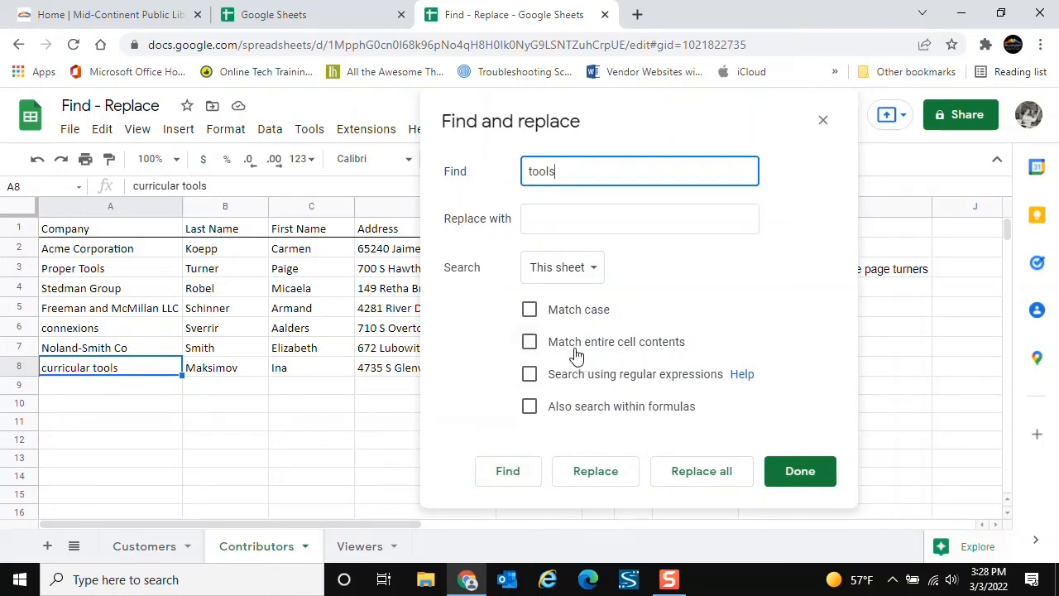
Search with Match entire cell contents on, first for "tools" and again for "curricular tools", repeating the latter from cell A1
left_click(529, 343)
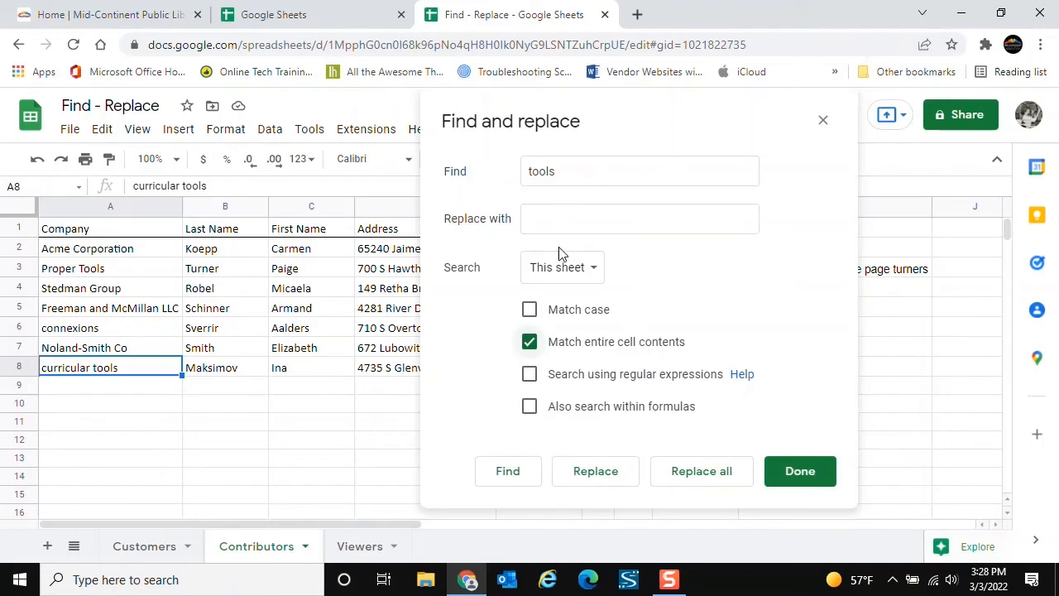
left_click(511, 478)
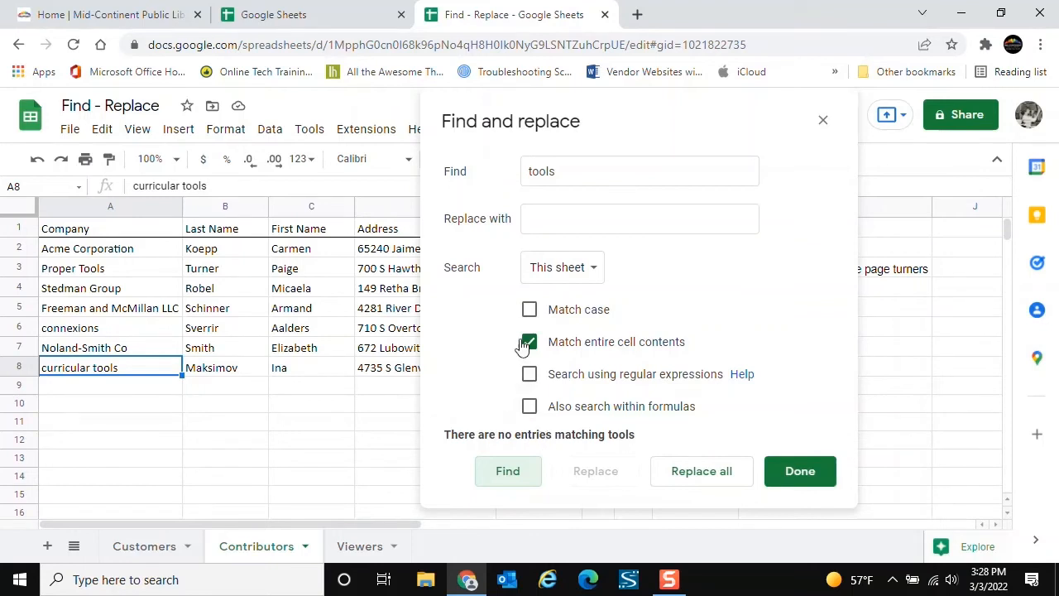
left_click(530, 173)
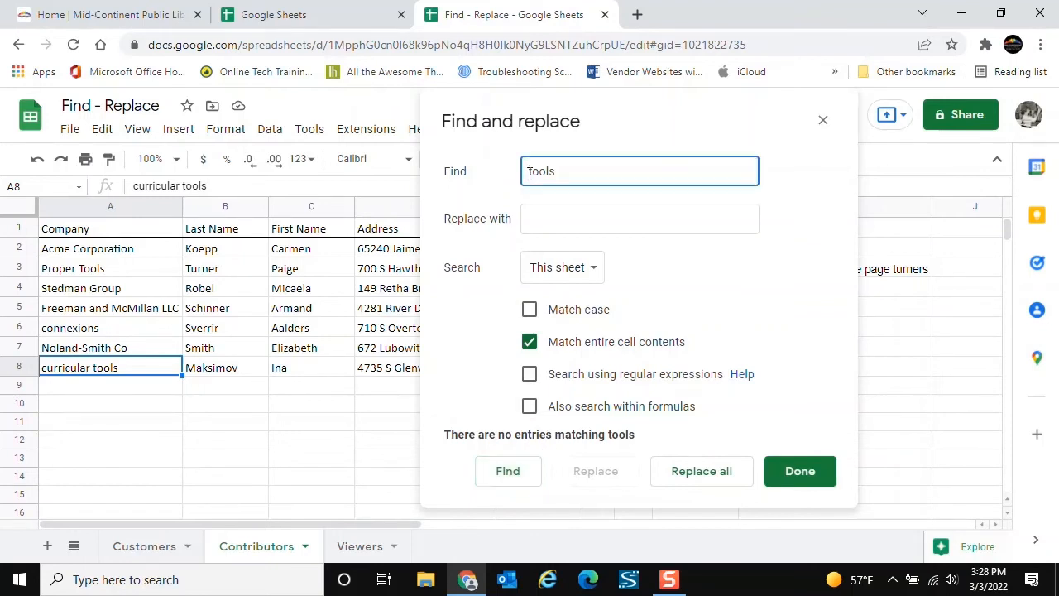
type("curricular")
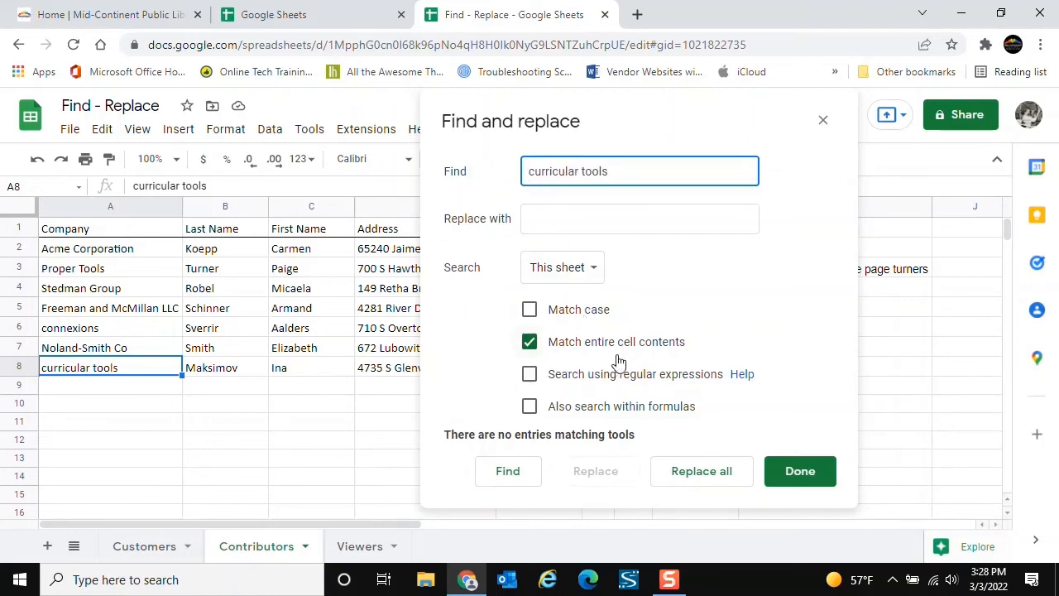
left_click(508, 471)
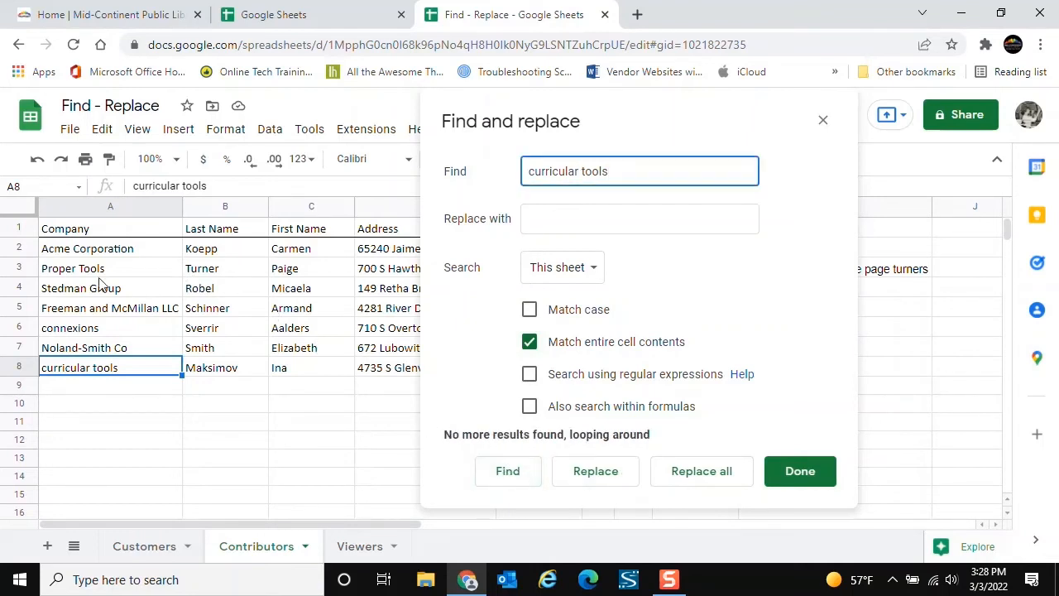
left_click(83, 234)
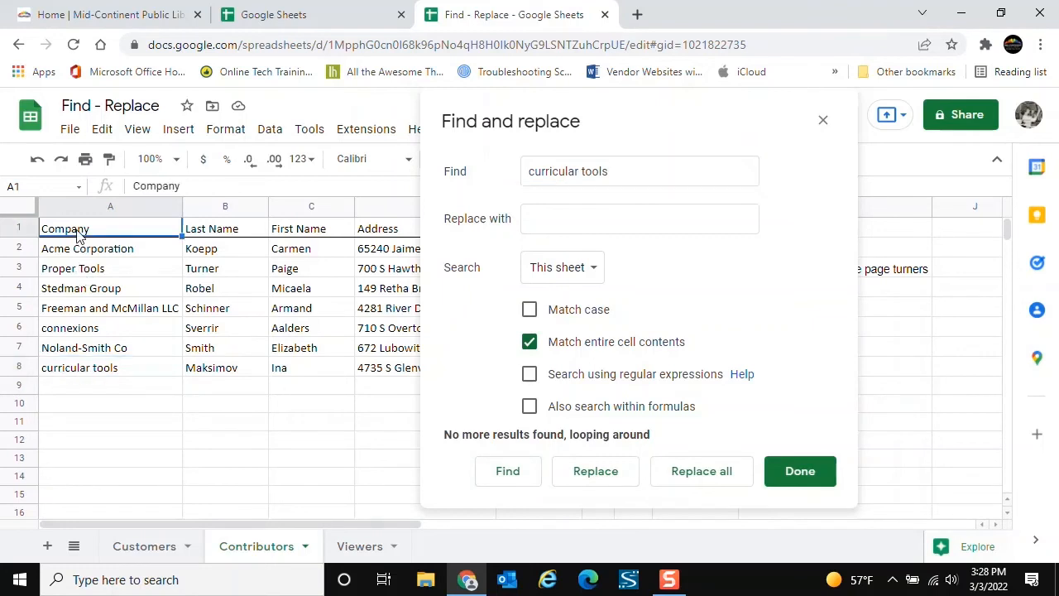
left_click(508, 471)
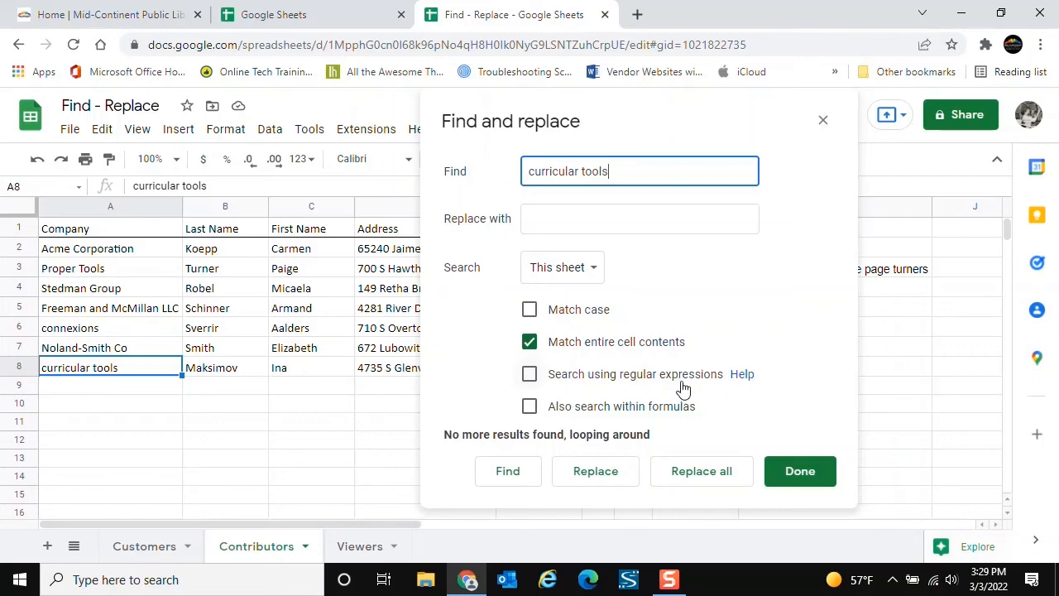
Open the help article on searching with regular expressions and examine its table of common regular expressions
left_click(740, 378)
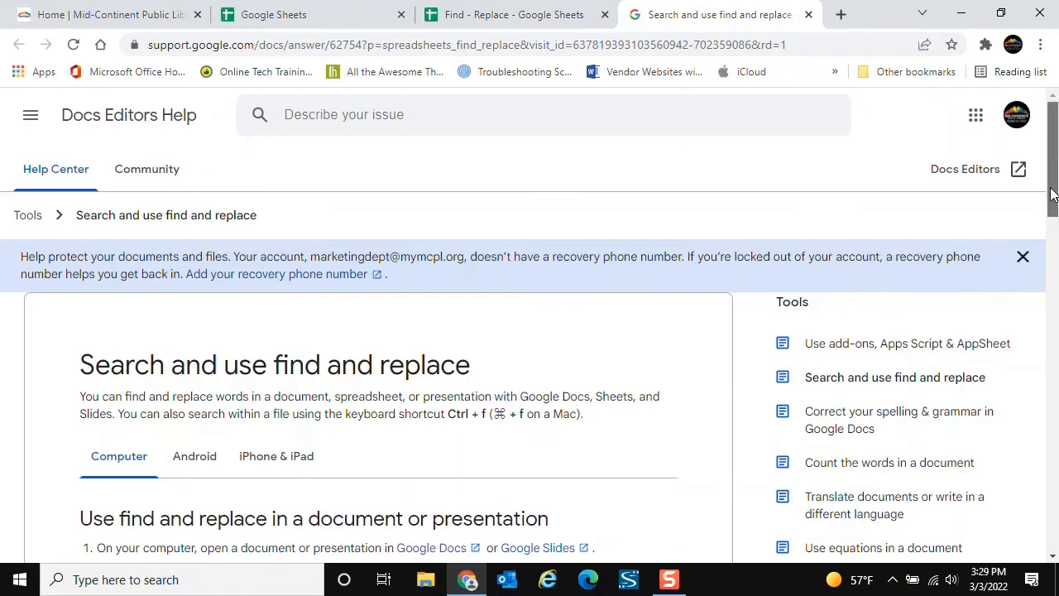
left_click_drag(1055, 222, 1028, 489)
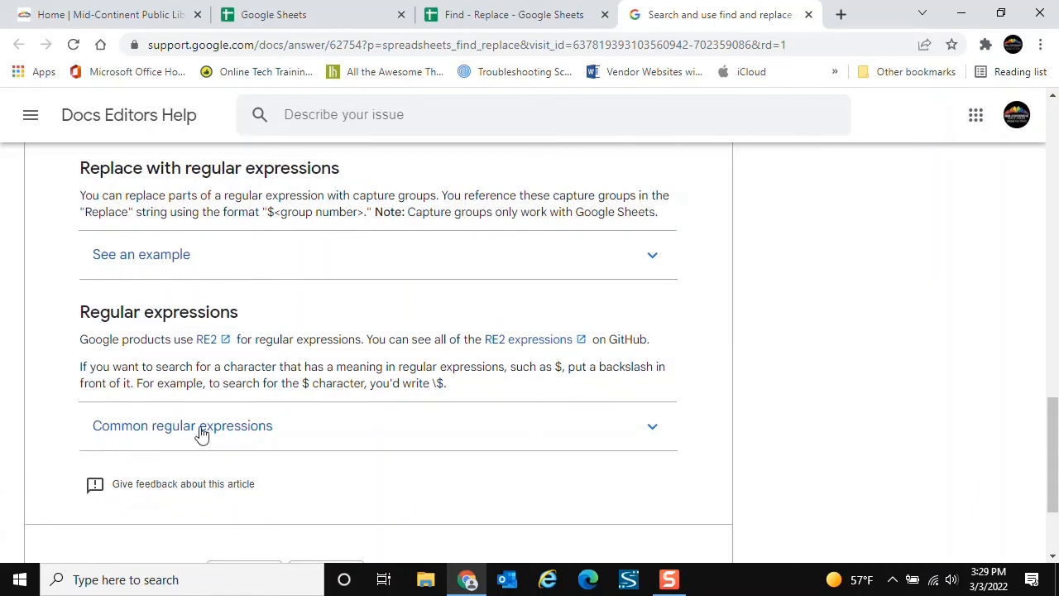
left_click(653, 430)
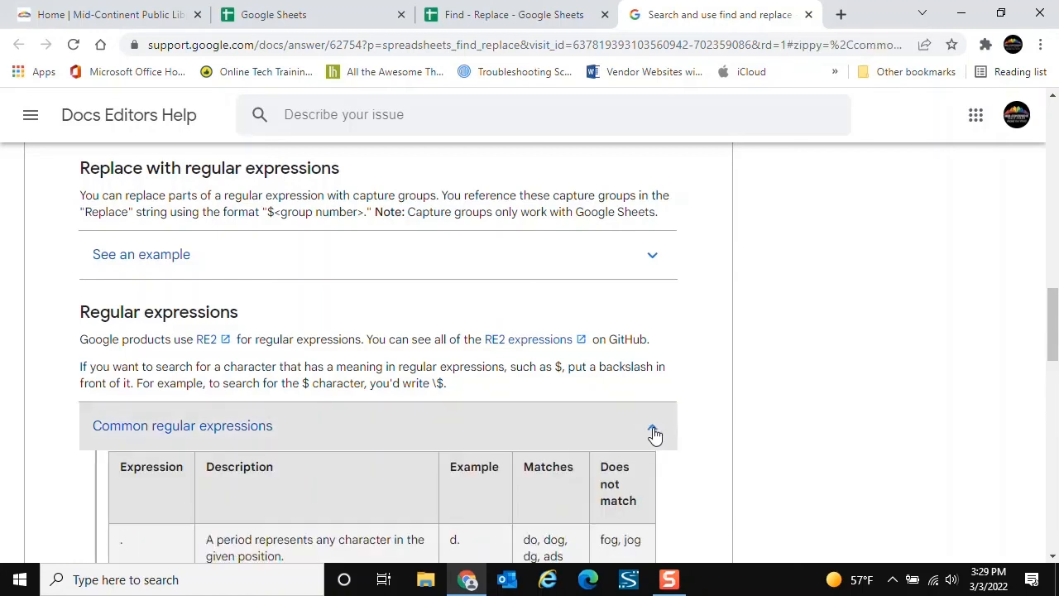
left_click_drag(1040, 307, 1045, 358)
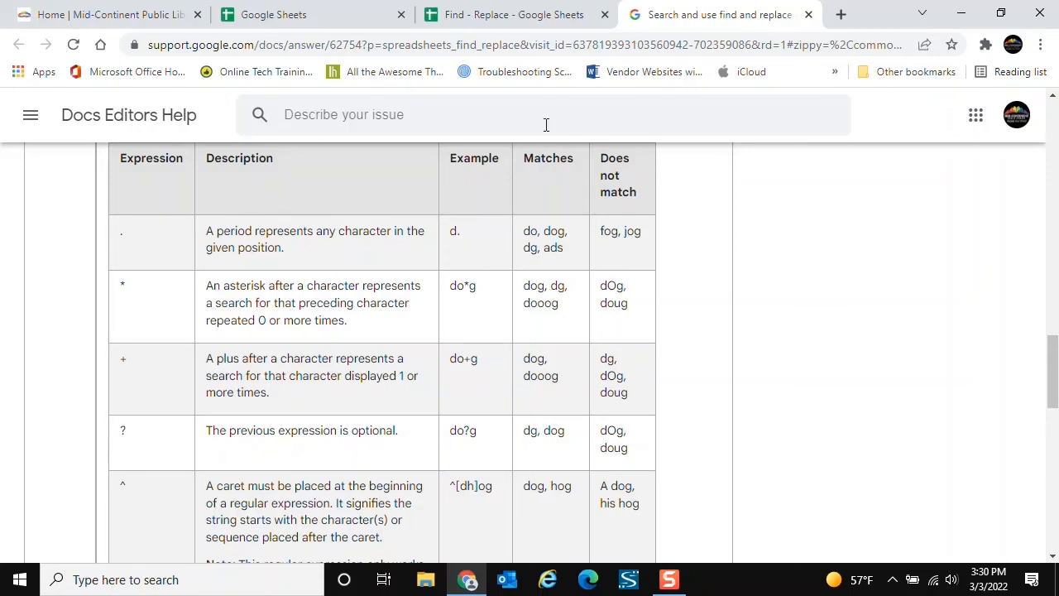
Back in the Find - Replace spreadsheet, find both matches of "to.l" using regular expressions, with Match case and Match entire cell contents off
left_click(510, 23)
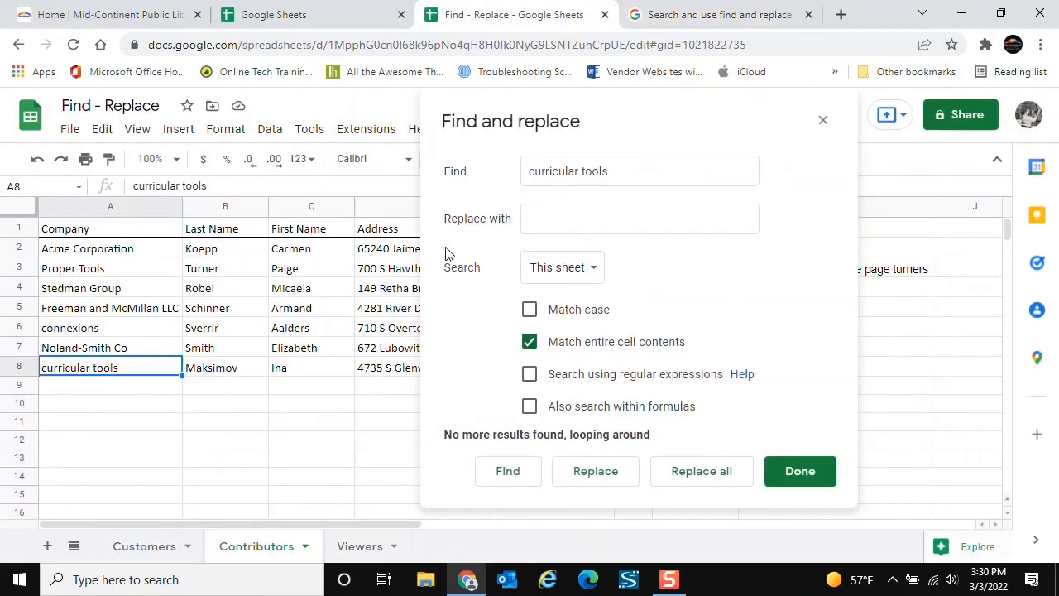
left_click(608, 162)
left_click_drag(609, 163, 520, 178)
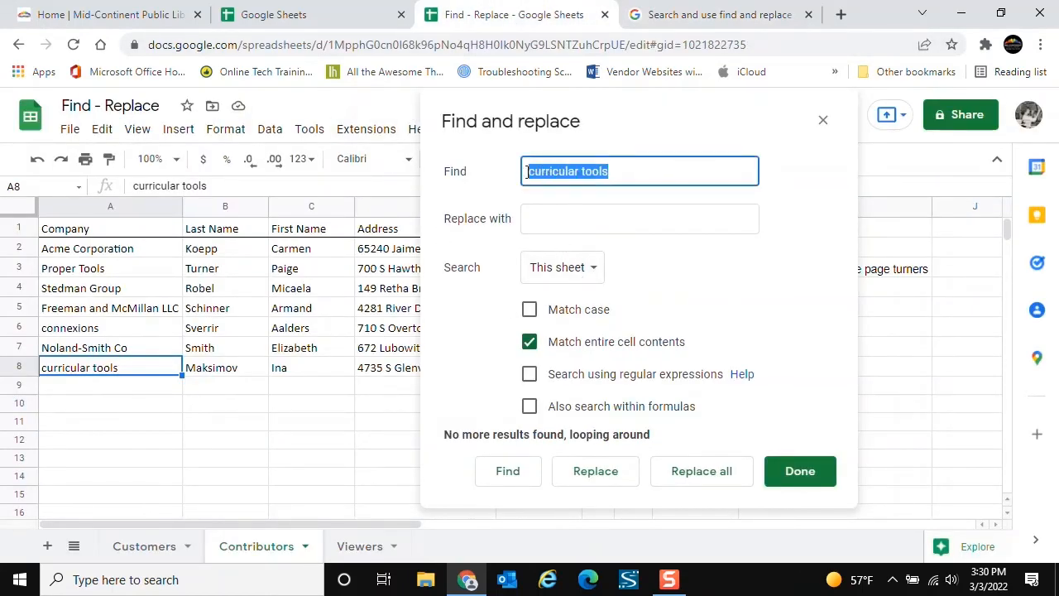
type("to")
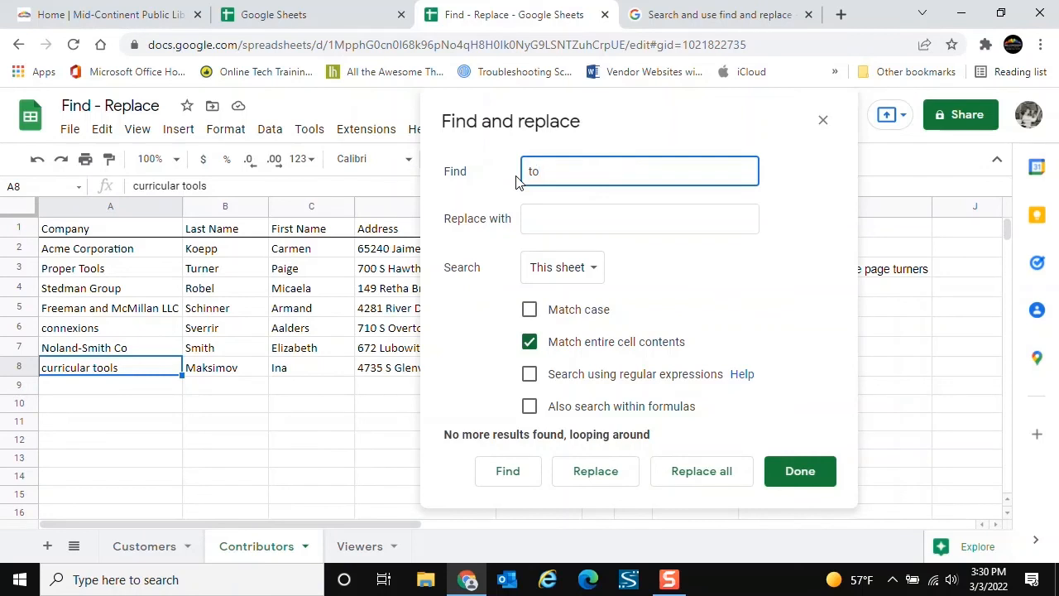
type(".l")
left_click(531, 342)
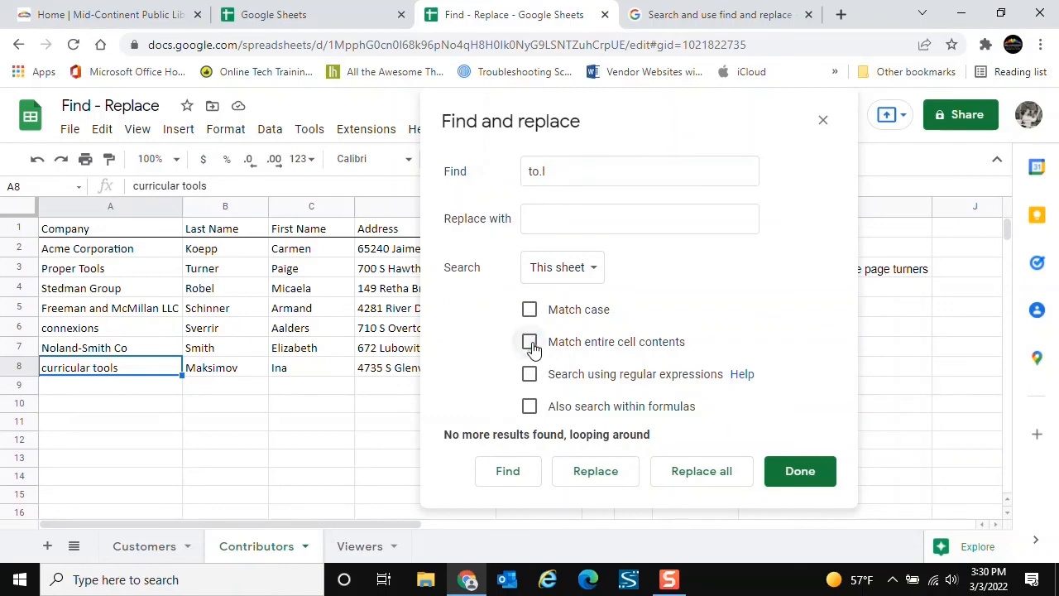
left_click(531, 375)
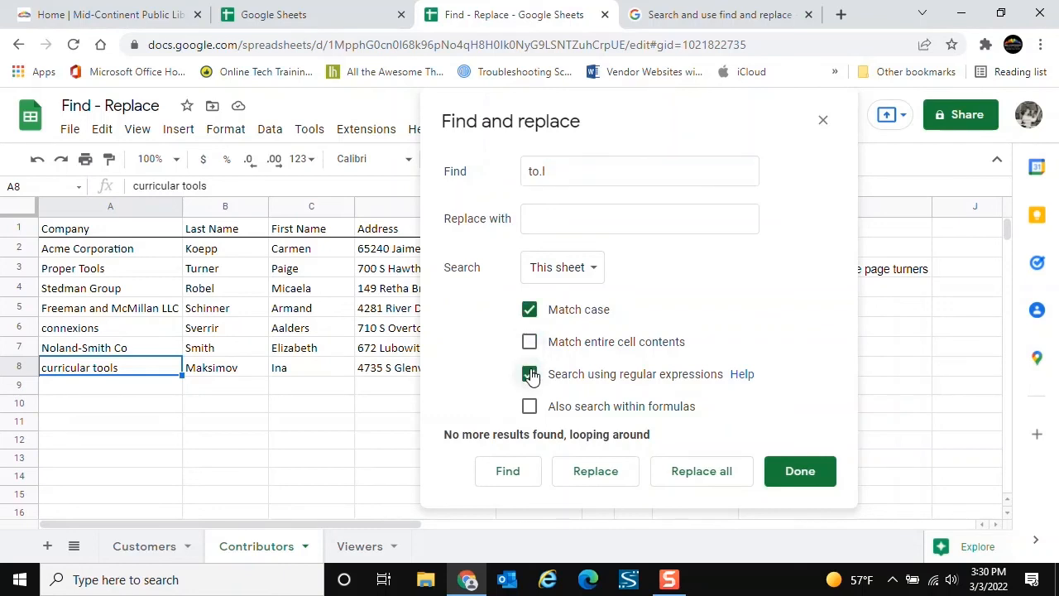
left_click(530, 312)
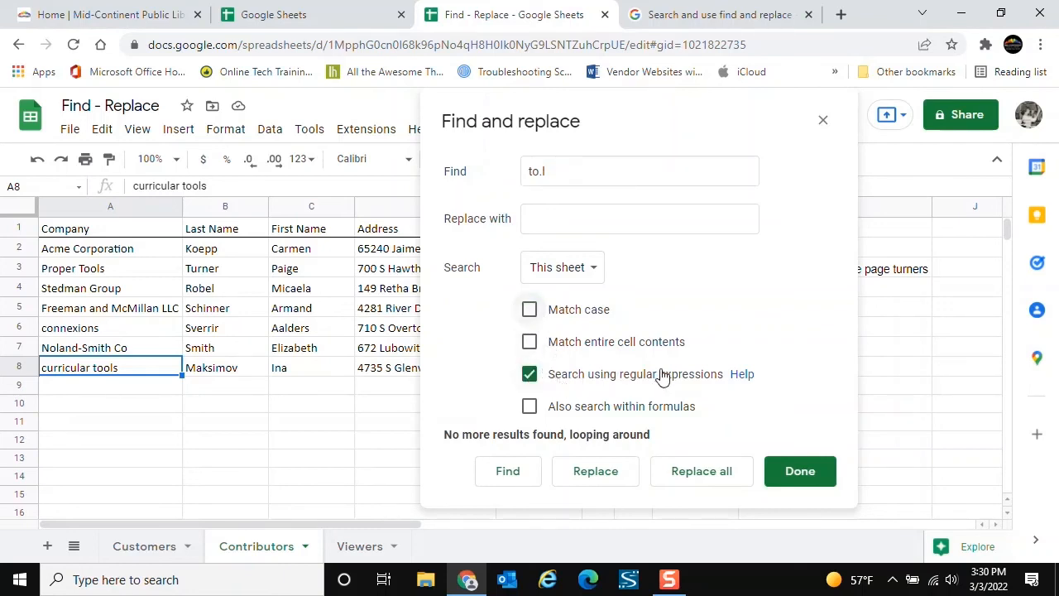
left_click(508, 472)
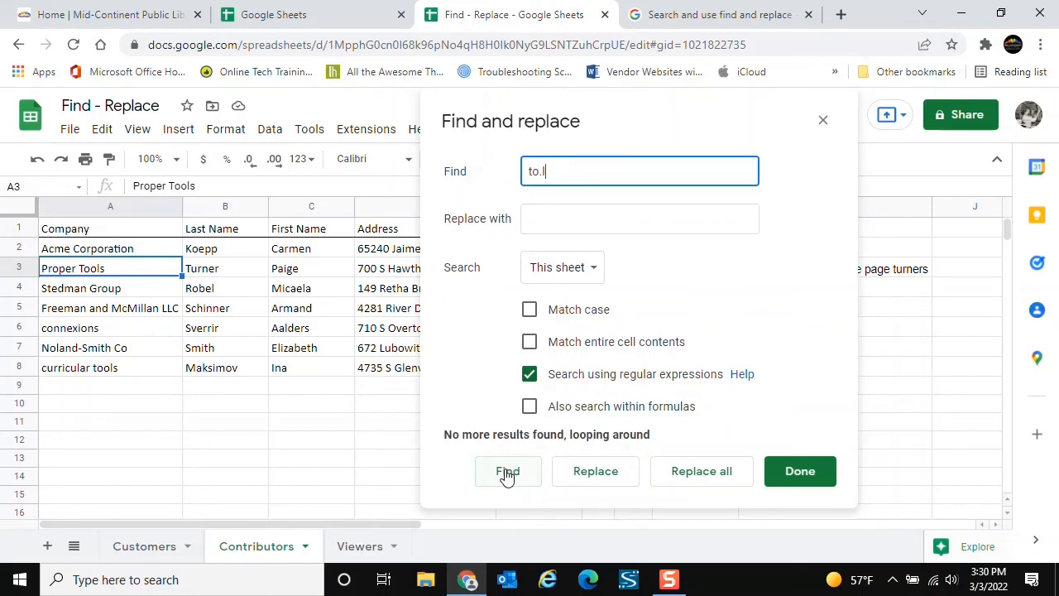
left_click(508, 473)
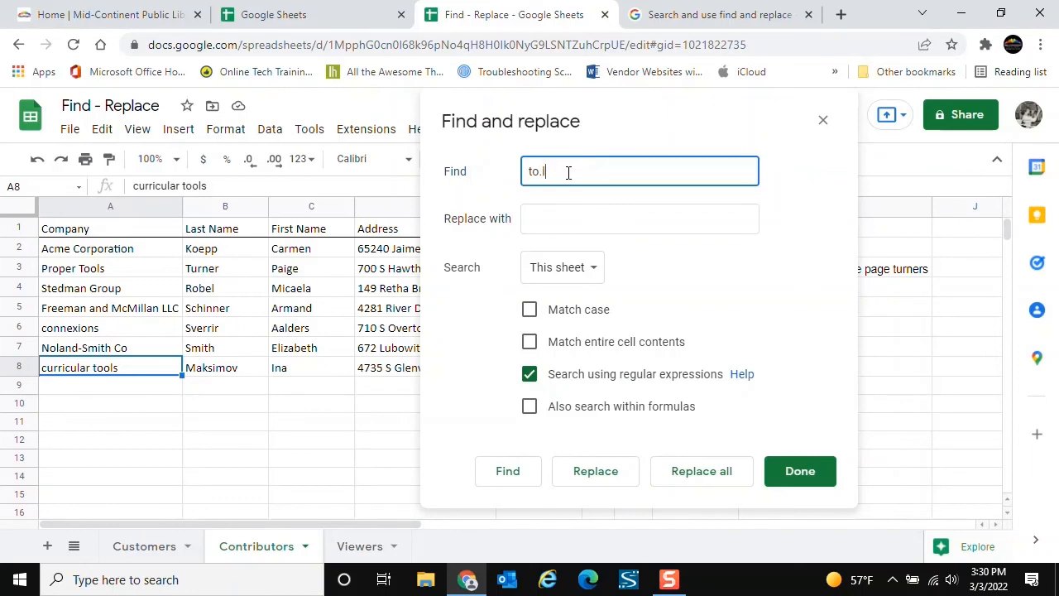
Replace the search pattern with "Sm.th" and step through its matches on the Contributors sheet
left_click_drag(543, 171, 531, 170)
type("sm.th")
left_click(511, 470)
left_click(510, 470)
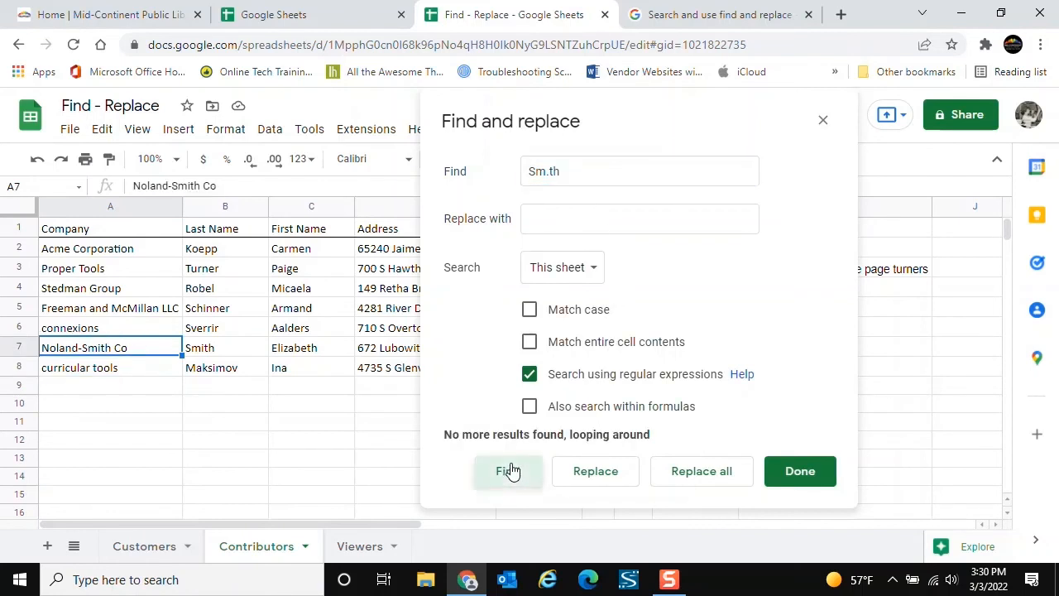